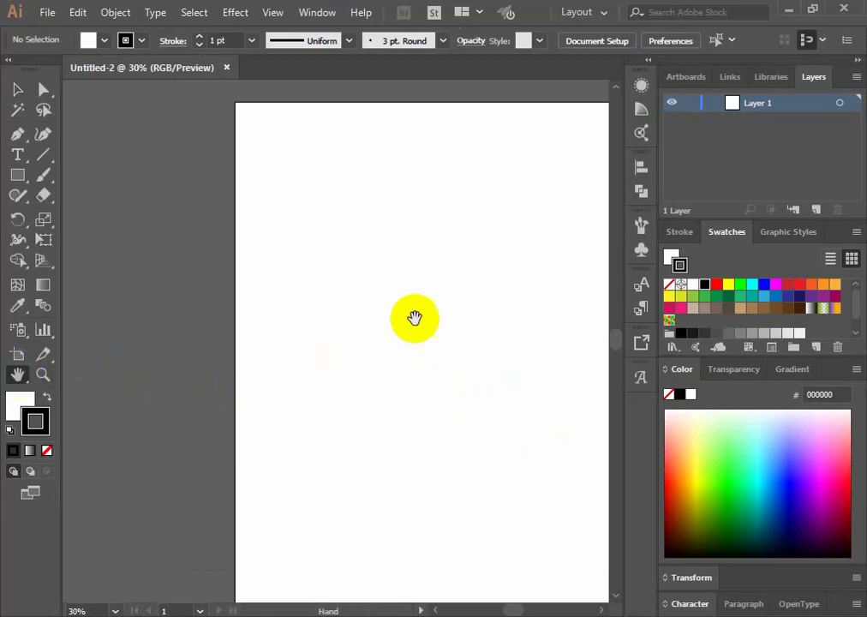
# Draw a rectangle near the artboard's center using the Rounded Rectangle tool, with no fill and a 15 pt black stroke
pyautogui.moveTo(416, 315); pyautogui.dragTo(356, 290)
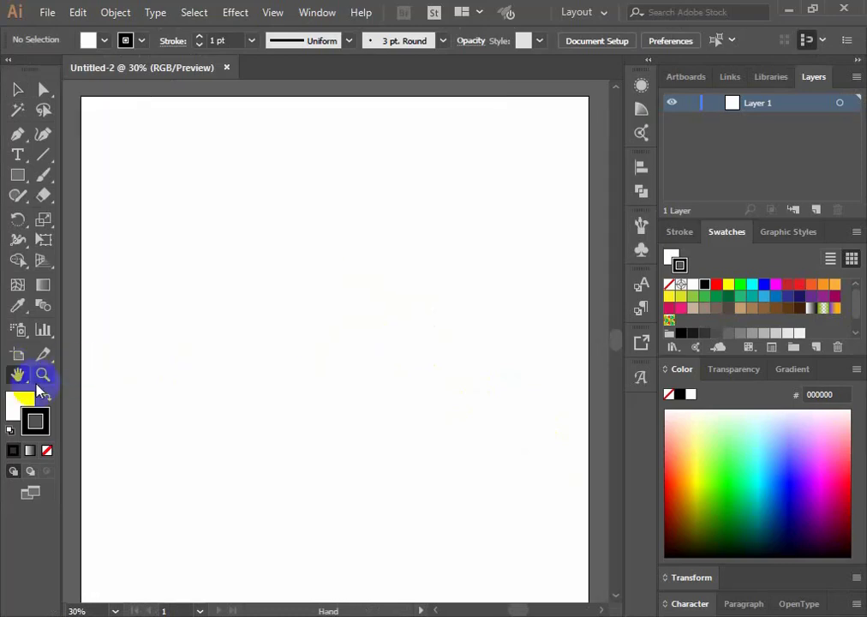
pyautogui.rightClick(344, 284)
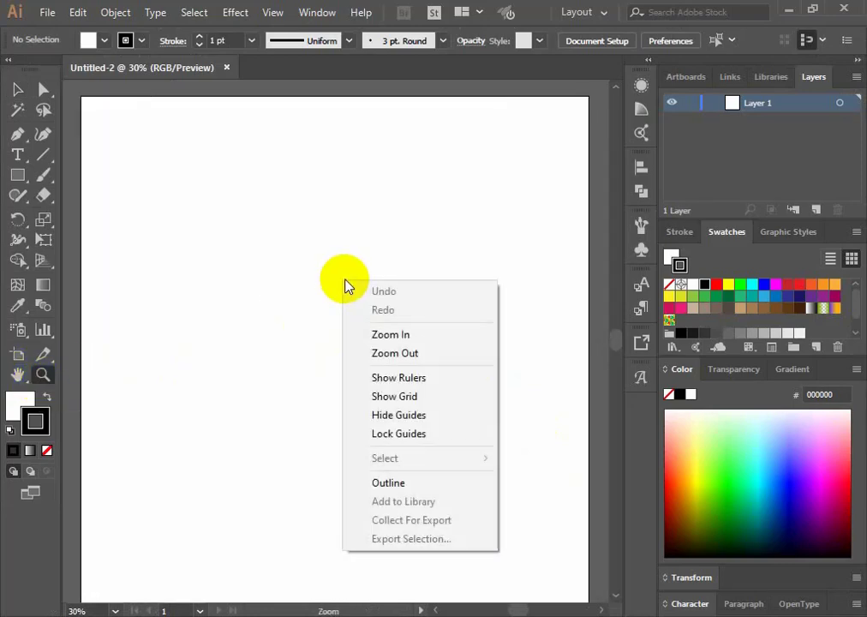
pyautogui.click(392, 352)
pyautogui.click(17, 90)
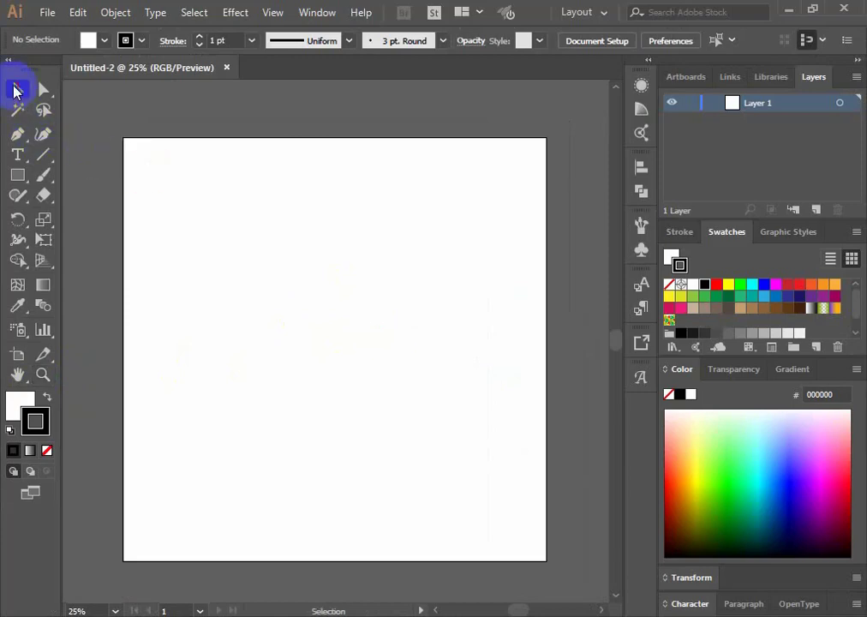
pyautogui.click(18, 176)
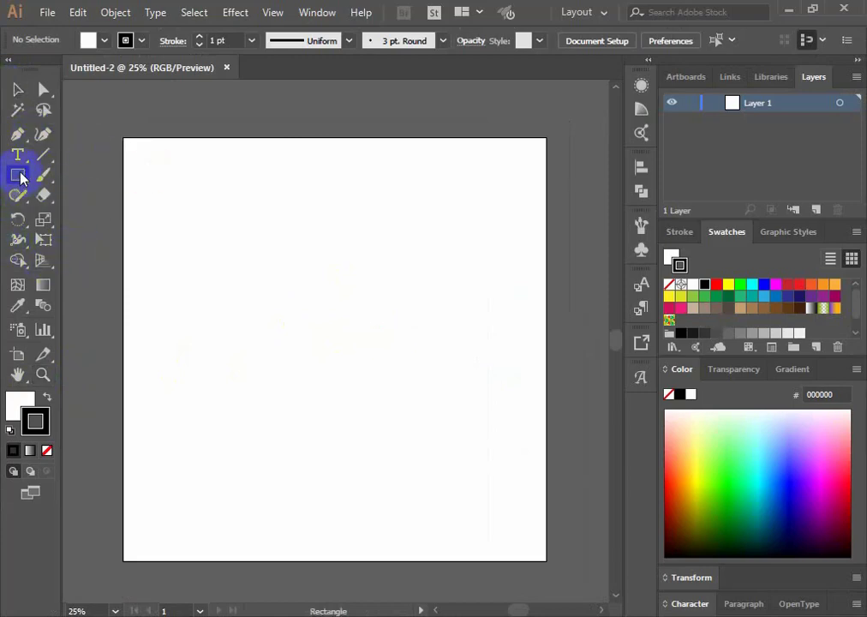
pyautogui.click(20, 177)
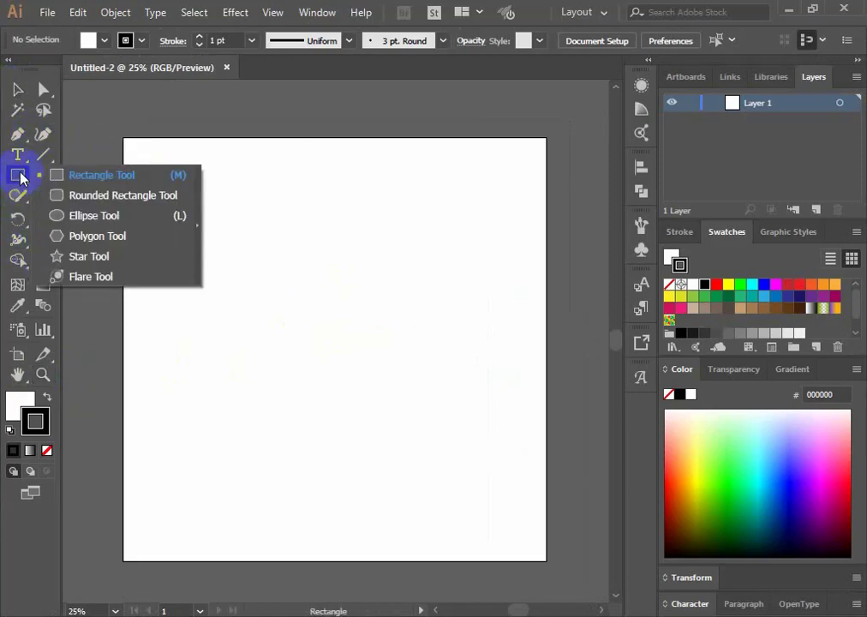
pyautogui.moveTo(20, 177); pyautogui.dragTo(82, 196)
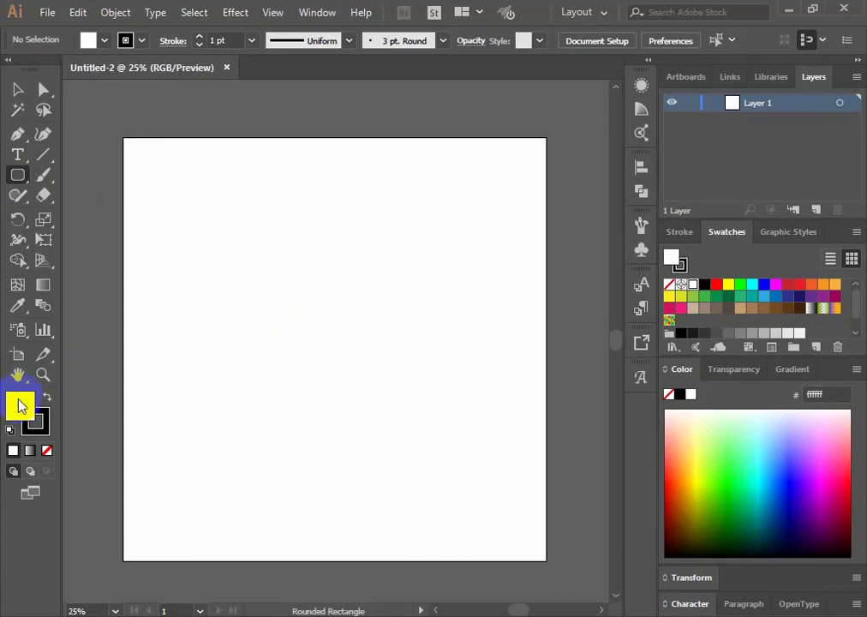
pyautogui.click(47, 451)
pyautogui.click(40, 426)
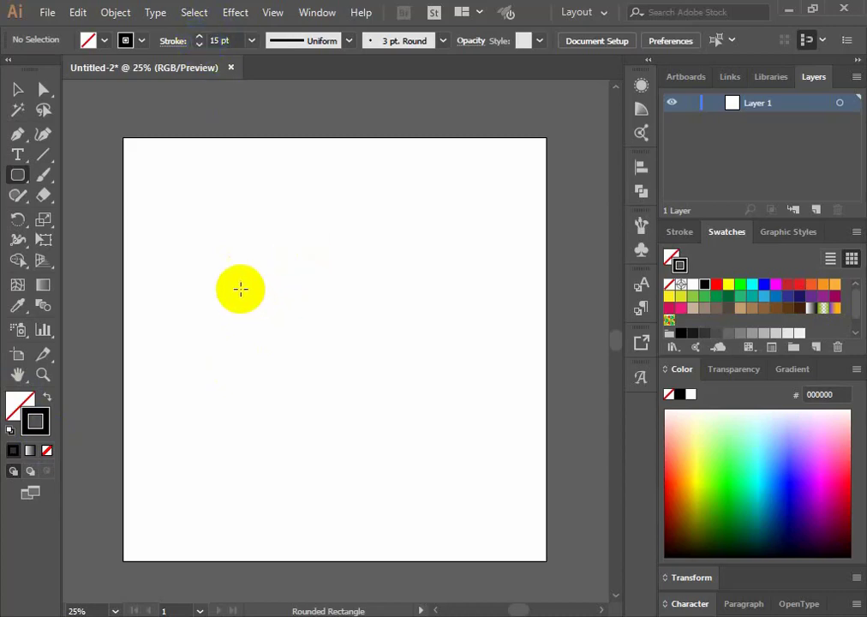
pyautogui.moveTo(242, 289)
pyautogui.mouseDown()
pyautogui.moveTo(304, 401)
pyautogui.moveTo(410, 410)
pyautogui.moveTo(386, 414)
pyautogui.mouseUp()
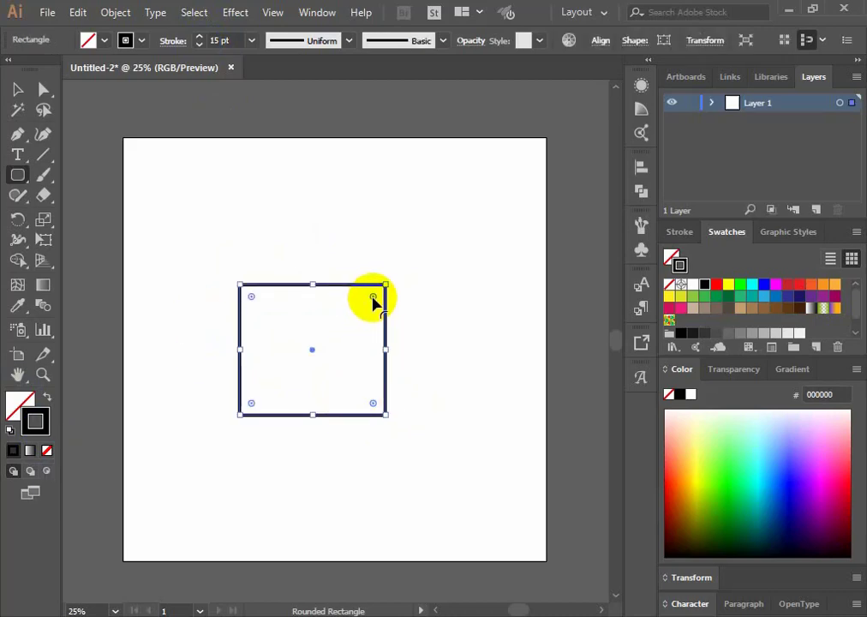
# Round all corners of the rectangle strongly and narrow its width until it is about square
pyautogui.moveTo(371, 299); pyautogui.dragTo(375, 381)
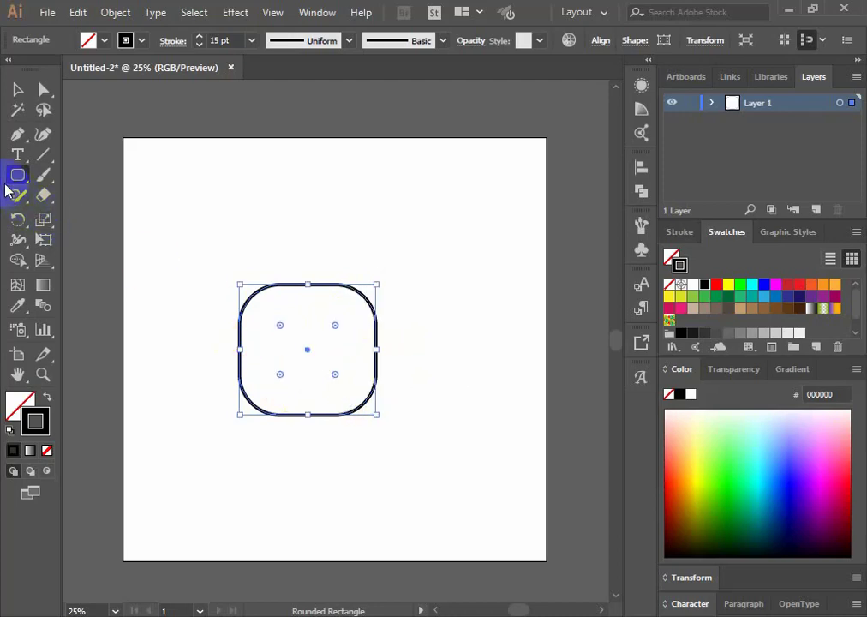
pyautogui.moveTo(239, 356); pyautogui.dragTo(245, 350)
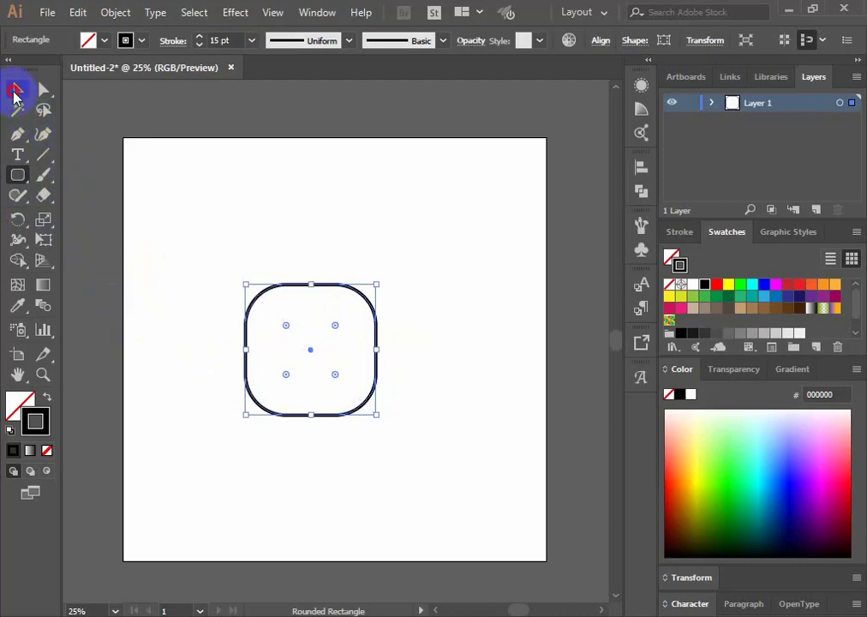
pyautogui.click(18, 89)
pyautogui.click(324, 363)
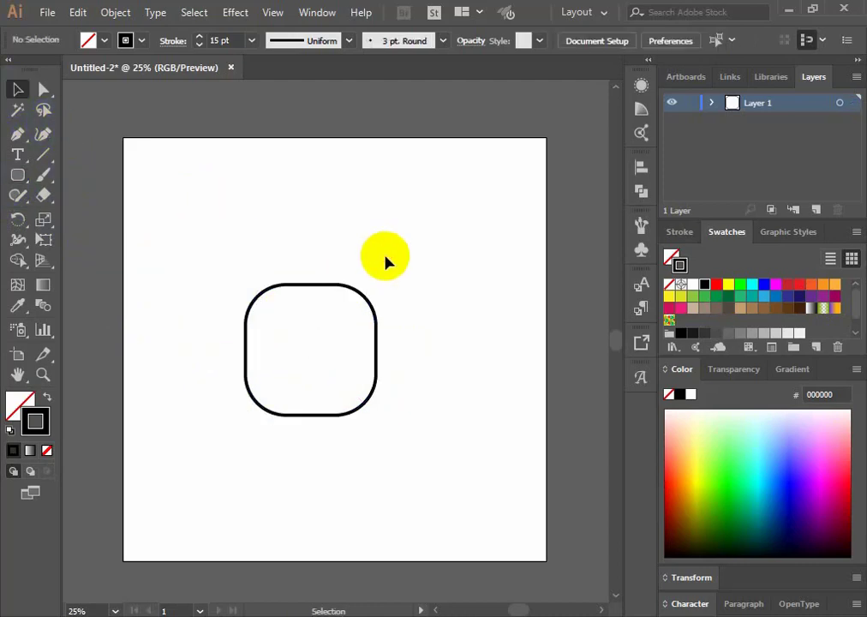
# Set the rounded square's stroke weight to 30 pt
pyautogui.moveTo(331, 236)
pyautogui.mouseDown()
pyautogui.moveTo(367, 397)
pyautogui.moveTo(386, 433)
pyautogui.mouseUp()
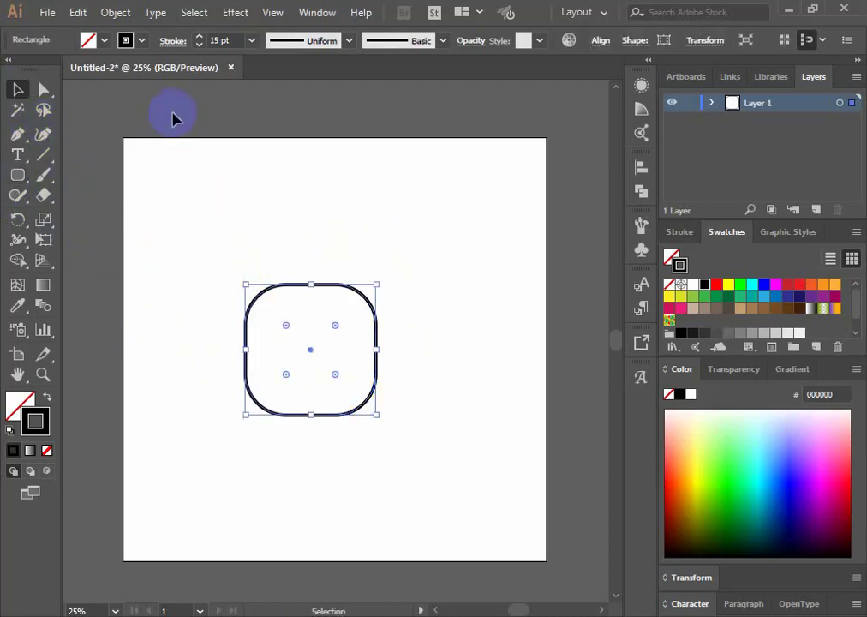
pyautogui.click(201, 37)
pyautogui.click(201, 38)
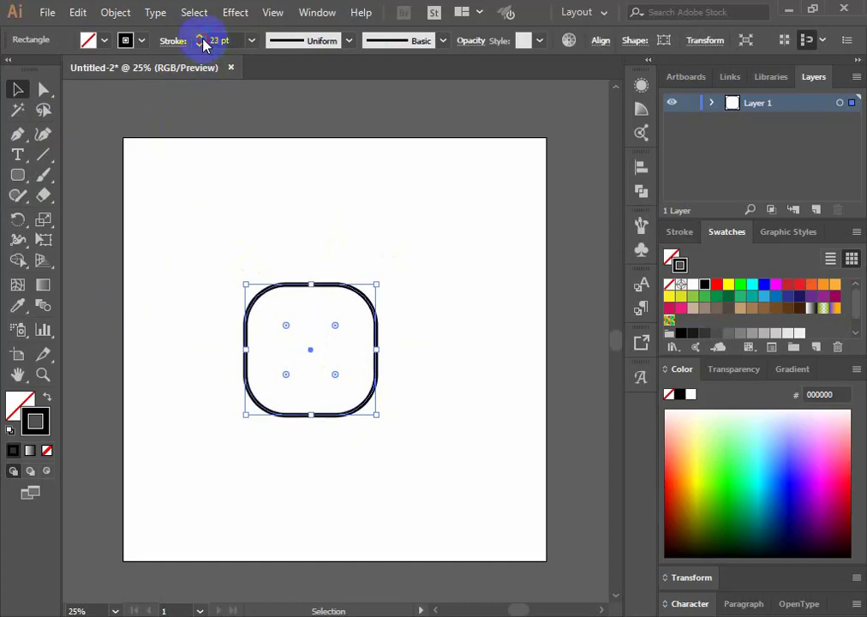
pyautogui.click(201, 38)
pyautogui.click(201, 38)
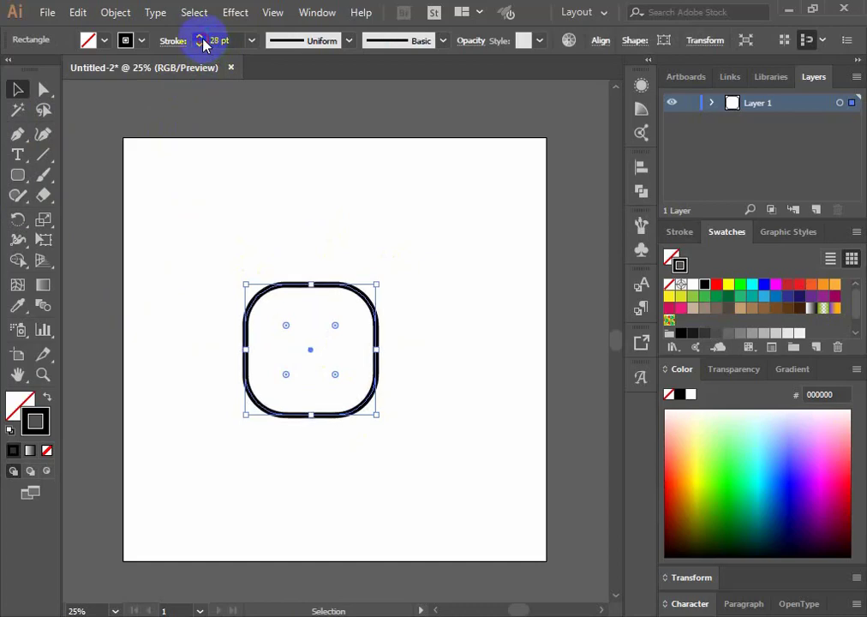
pyautogui.click(201, 37)
pyautogui.click(200, 38)
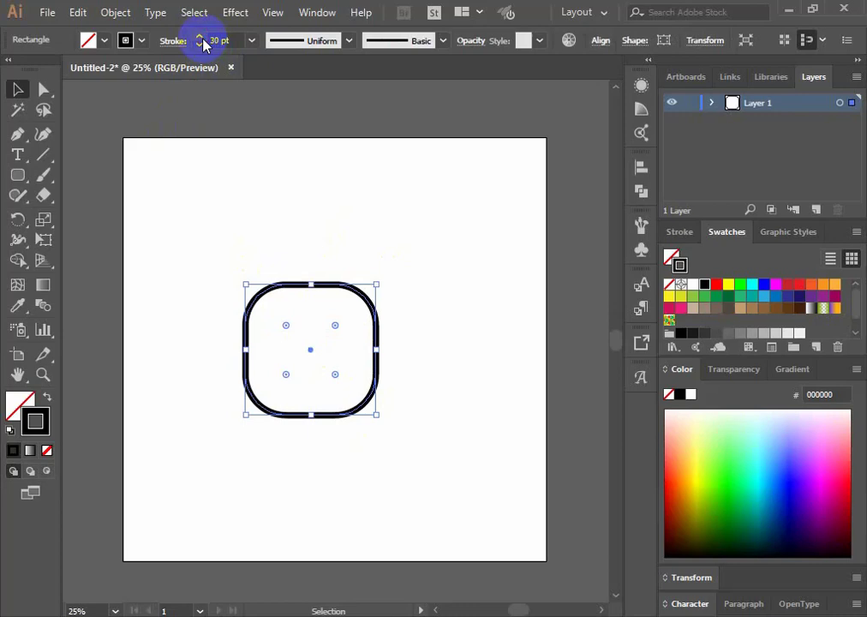
# Move the rounded square up and to the right, closer to the artboard's center
pyautogui.doubleClick(15, 89)
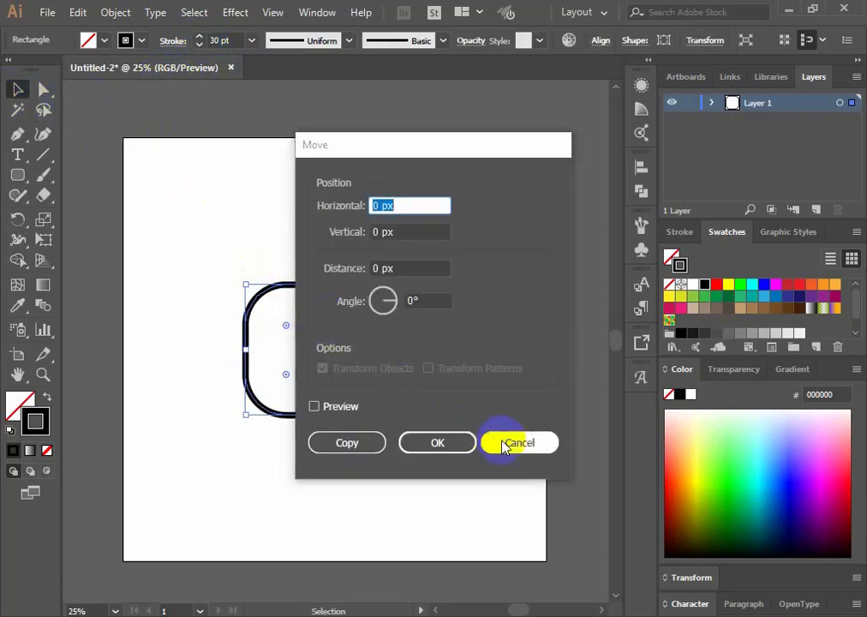
pyautogui.click(519, 441)
pyautogui.click(166, 305)
pyautogui.moveTo(310, 290); pyautogui.dragTo(354, 268)
pyautogui.click(312, 208)
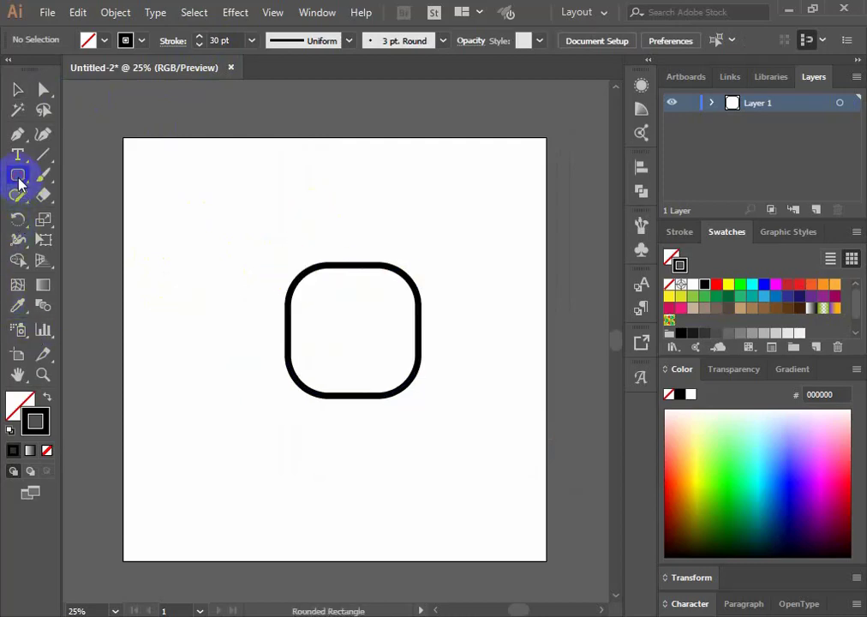
# Draw a circle outward from the rounded square's center, about half the square's width, with the same 30 pt black stroke
pyautogui.moveTo(19, 180); pyautogui.dragTo(72, 224)
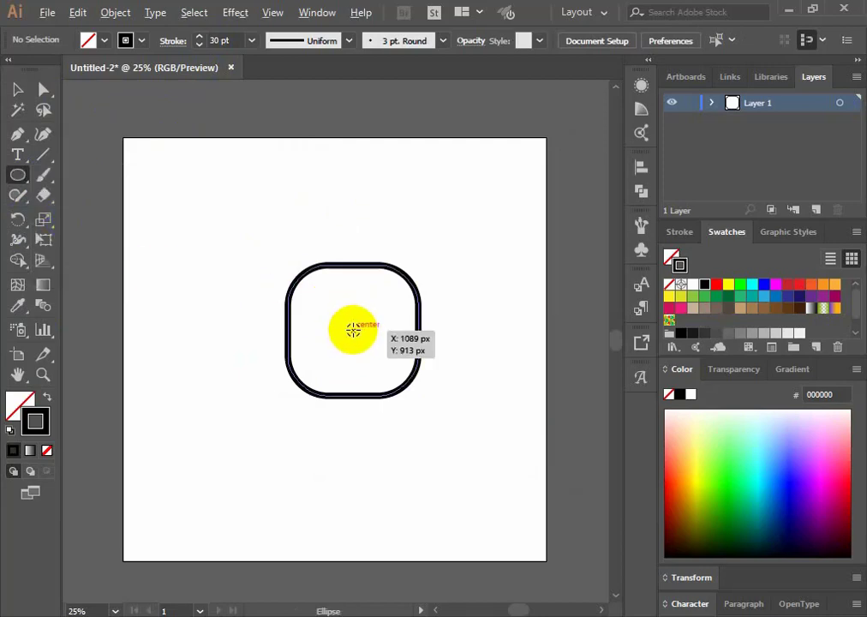
pyautogui.moveTo(353, 329); pyautogui.dragTo(387, 358)
pyautogui.doubleClick(17, 88)
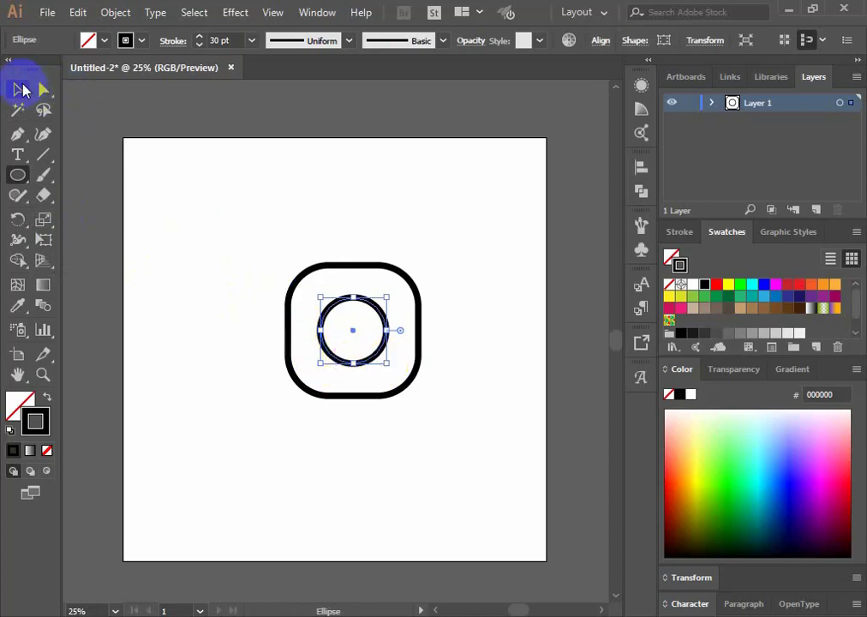
pyautogui.click(514, 440)
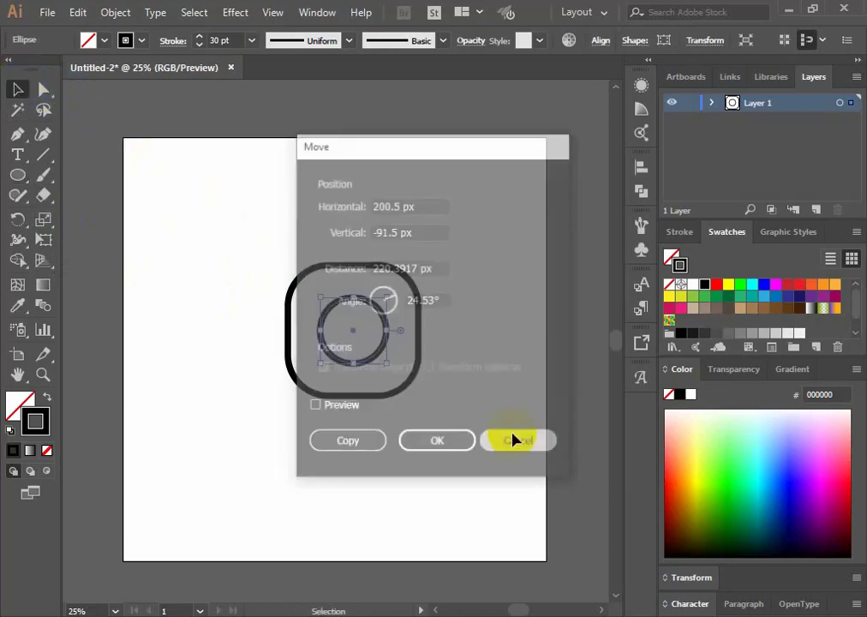
pyautogui.click(236, 206)
# Align the circle and the rounded square to each other on their horizontal and vertical centers
pyautogui.moveTo(258, 215); pyautogui.dragTo(454, 442)
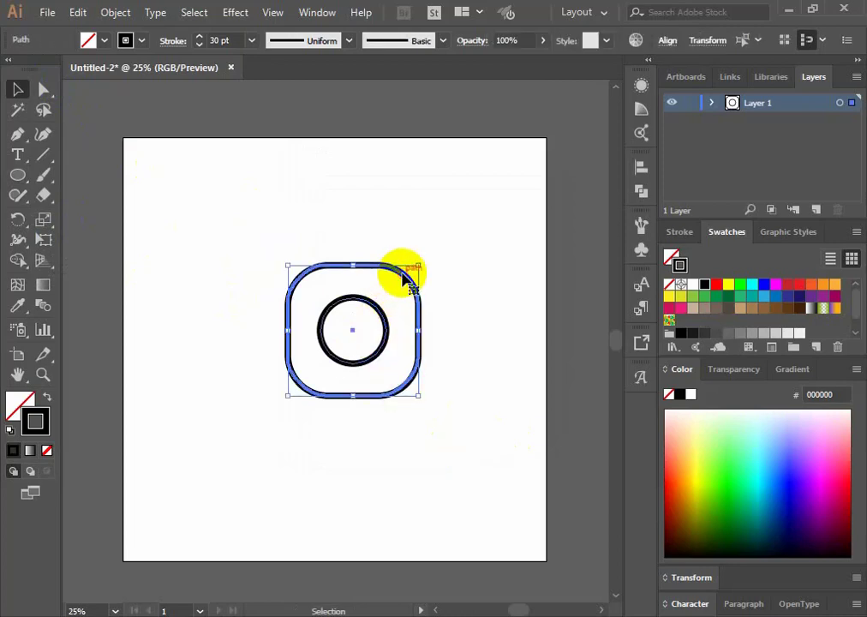
pyautogui.click(640, 170)
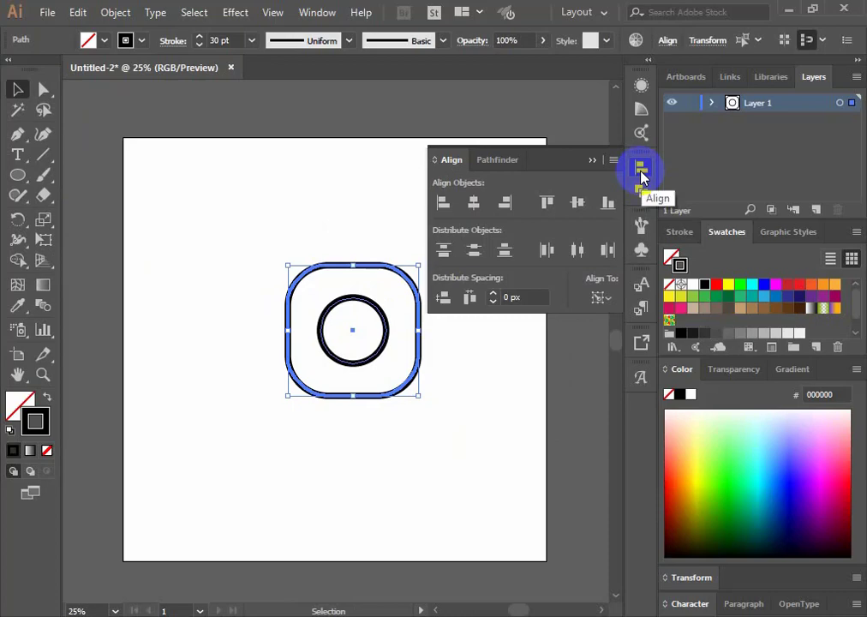
pyautogui.click(474, 205)
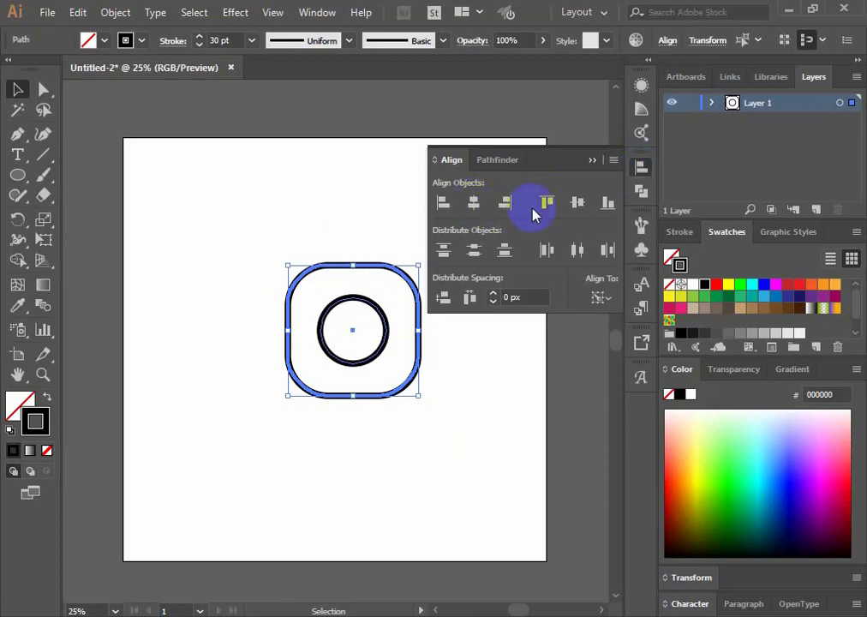
pyautogui.click(577, 205)
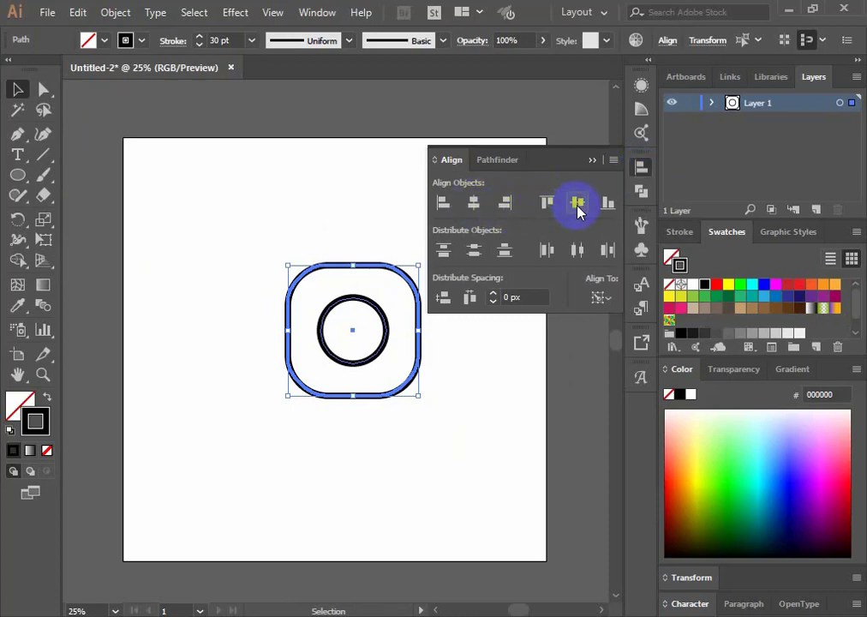
pyautogui.click(594, 160)
pyautogui.click(483, 276)
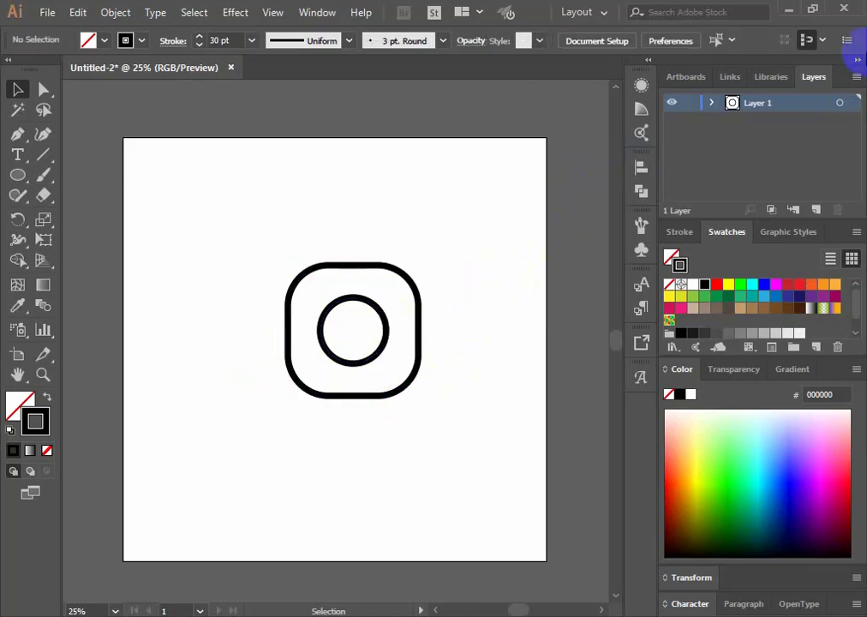
# Draw a smaller concentric circle inside the ring and swap its colors to a black fill with no stroke
pyautogui.click(17, 175)
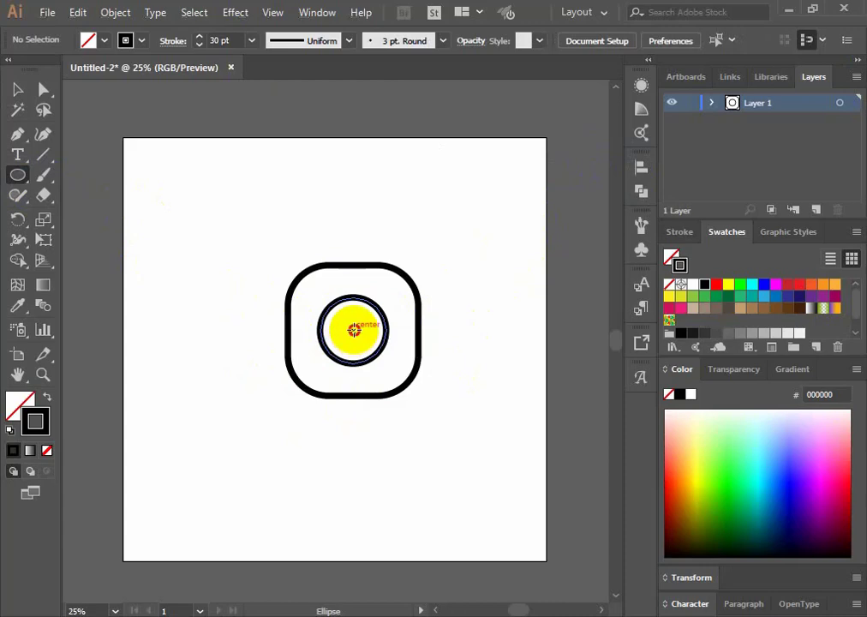
pyautogui.moveTo(354, 332); pyautogui.dragTo(373, 343)
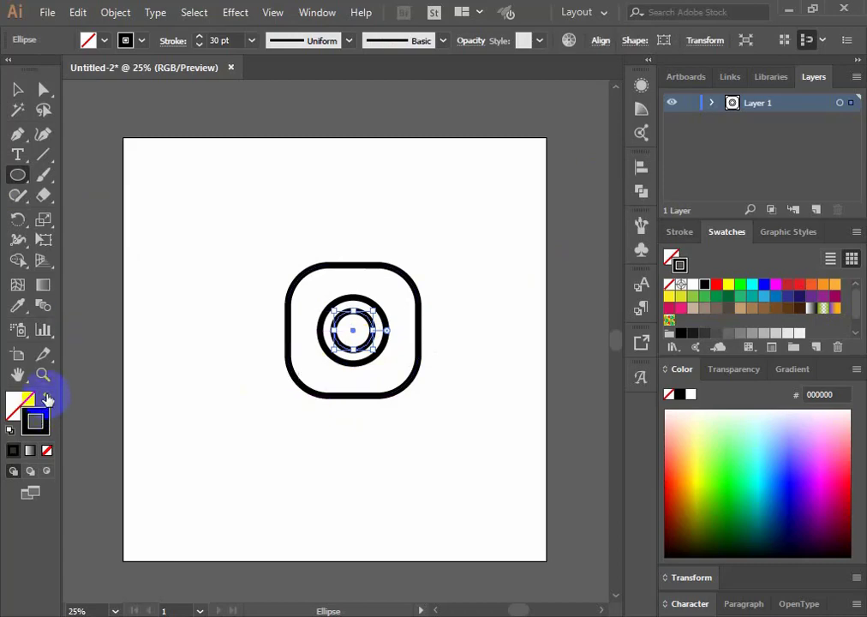
pyautogui.click(47, 399)
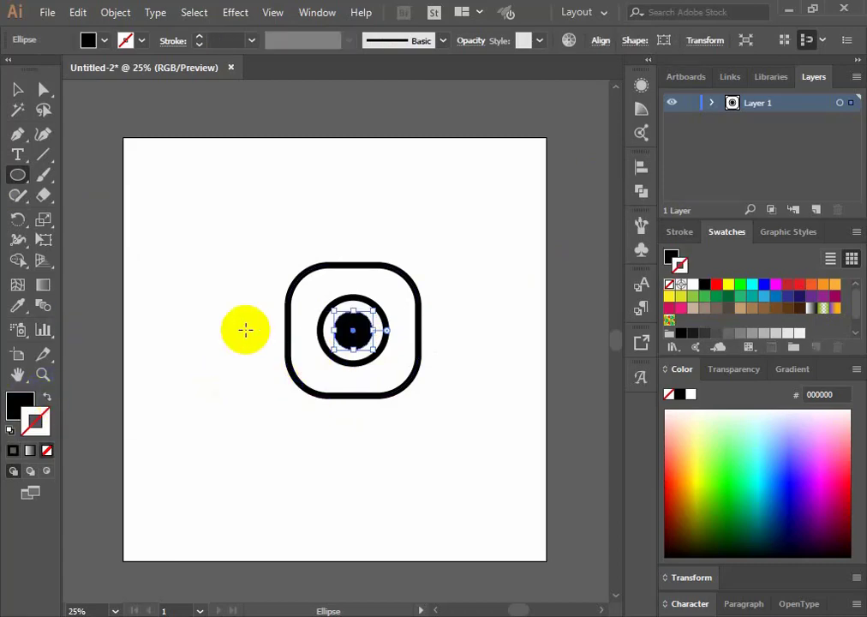
pyautogui.click(19, 91)
pyautogui.click(260, 342)
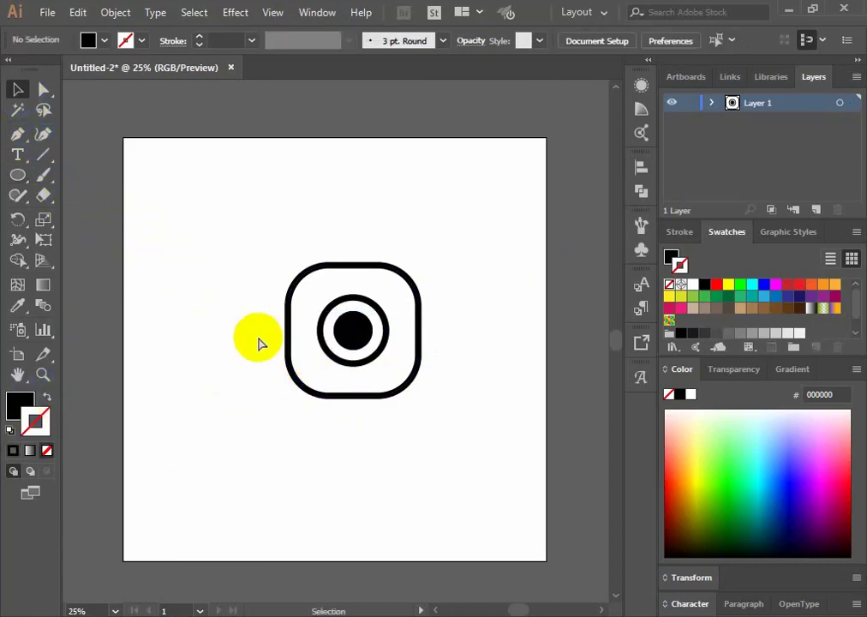
# Enlarge the black inner circle from its center, leaving only a thin white gap to the ring around it
pyautogui.hotkey('ctrl', '+')
pyautogui.hotkey('ctrl', '+')
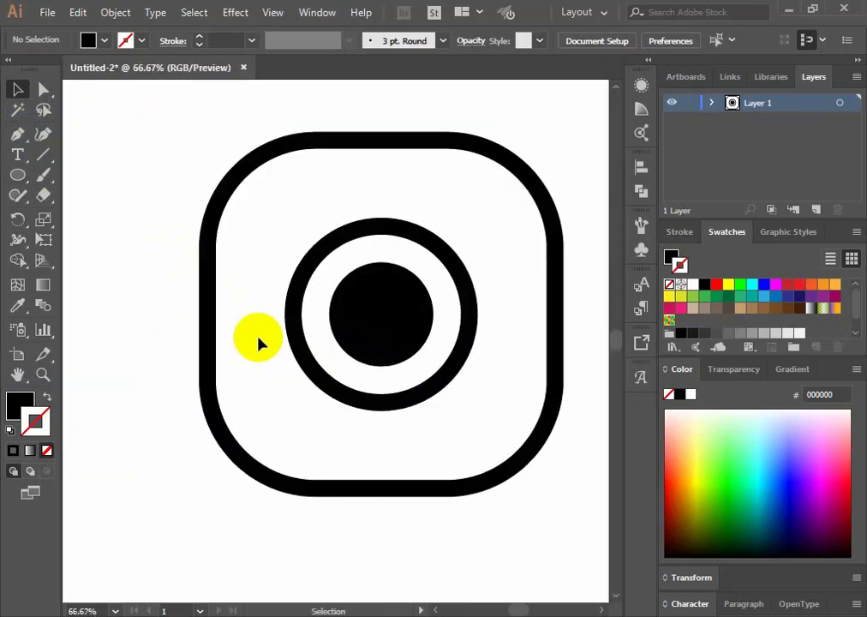
pyautogui.click(393, 304)
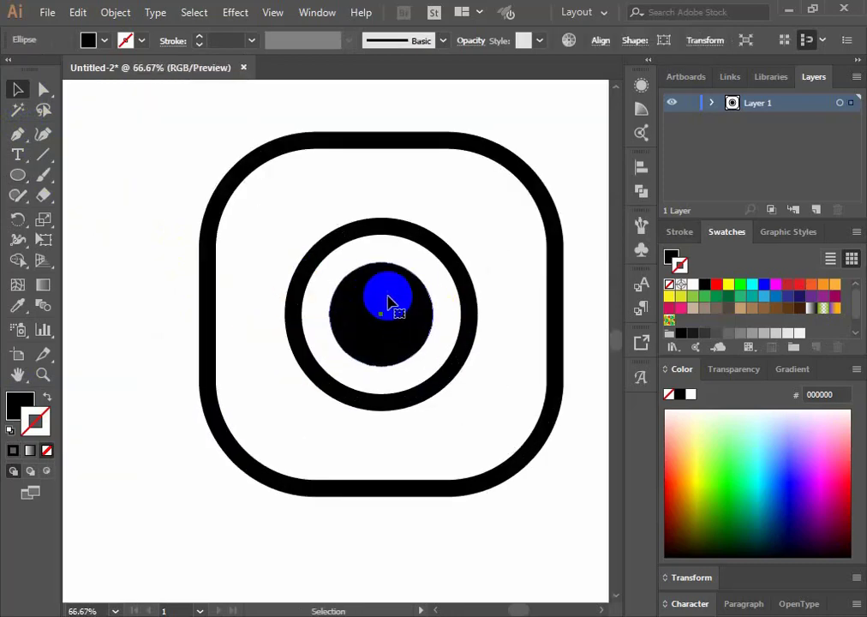
pyautogui.moveTo(435, 260); pyautogui.dragTo(446, 245)
pyautogui.click(387, 345)
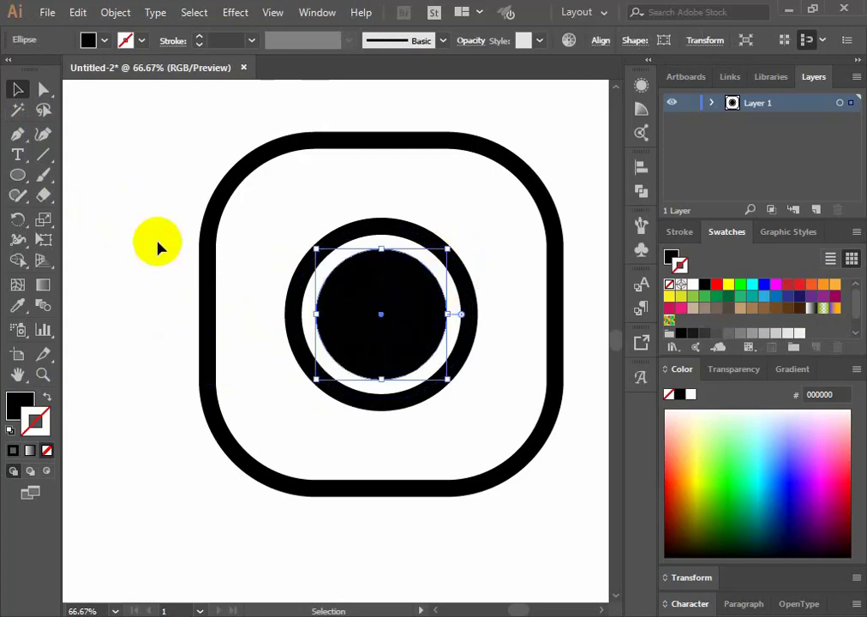
pyautogui.click(120, 218)
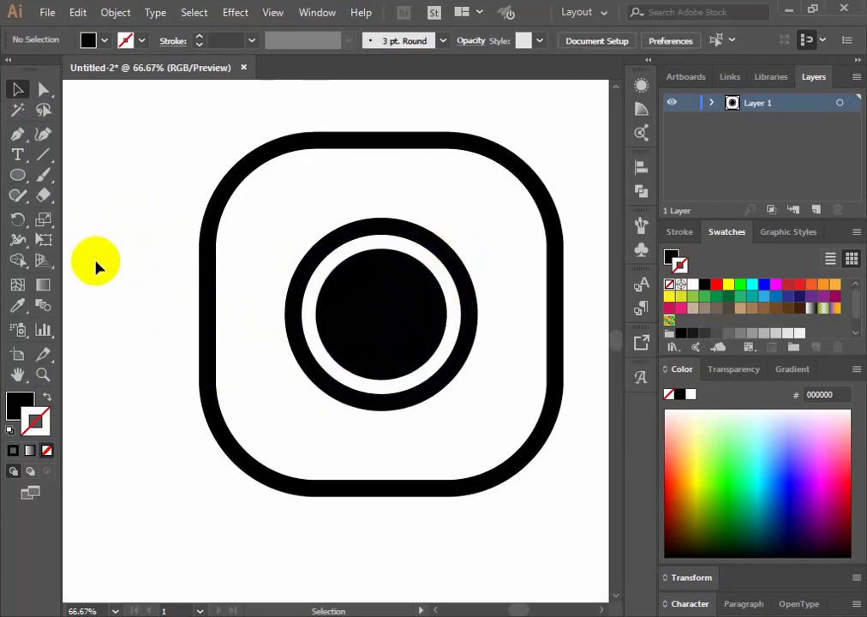
# Draw a horizontal line across the black inner circle, slightly wider than it, and nudge it down to a little below the circle's center
pyautogui.click(44, 159)
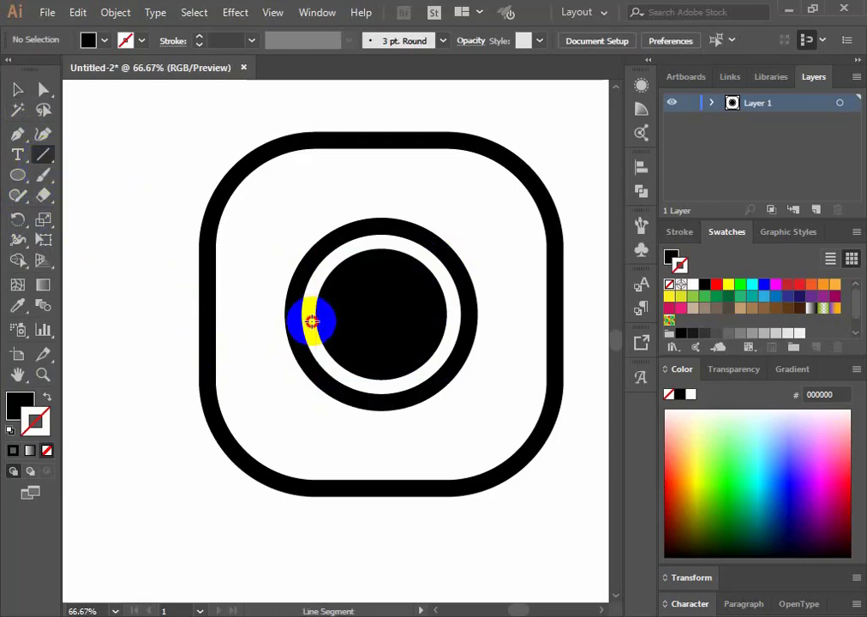
pyautogui.moveTo(312, 321); pyautogui.dragTo(453, 326)
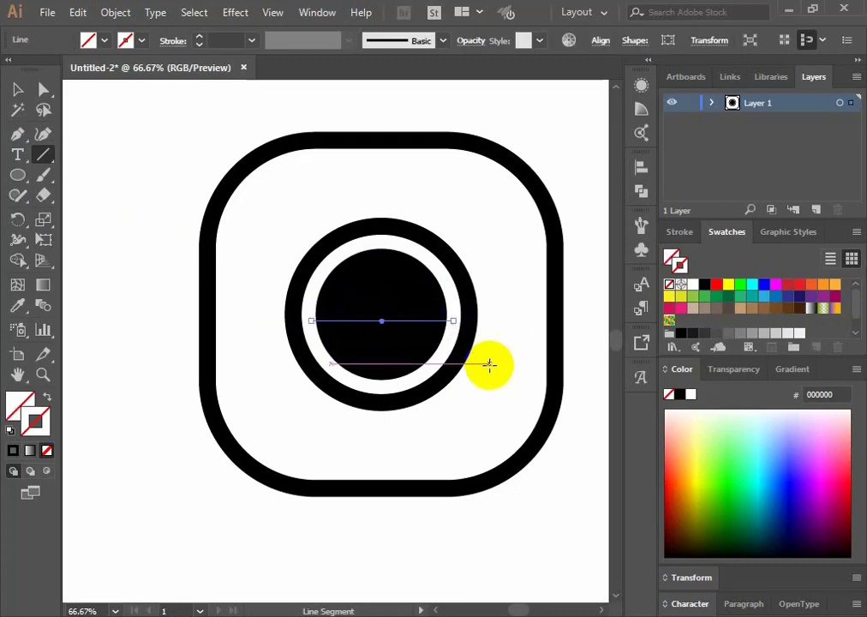
pyautogui.press('Down')
pyautogui.press('Down')
pyautogui.press('Down')
pyautogui.press('Down')
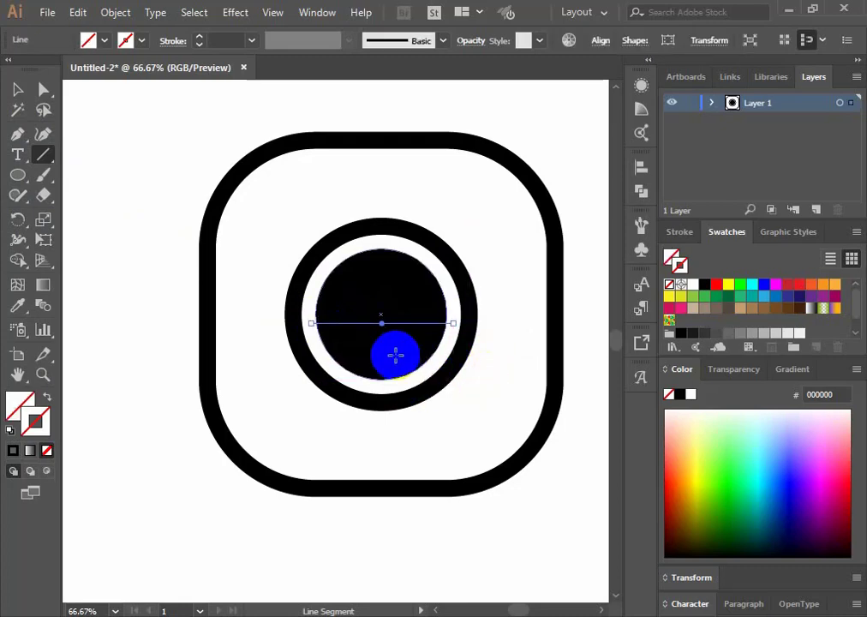
pyautogui.press('Down')
pyautogui.press('Down')
pyautogui.press('Down')
pyautogui.press('Down')
pyautogui.press('Down')
pyautogui.press('Down')
pyautogui.press('Down')
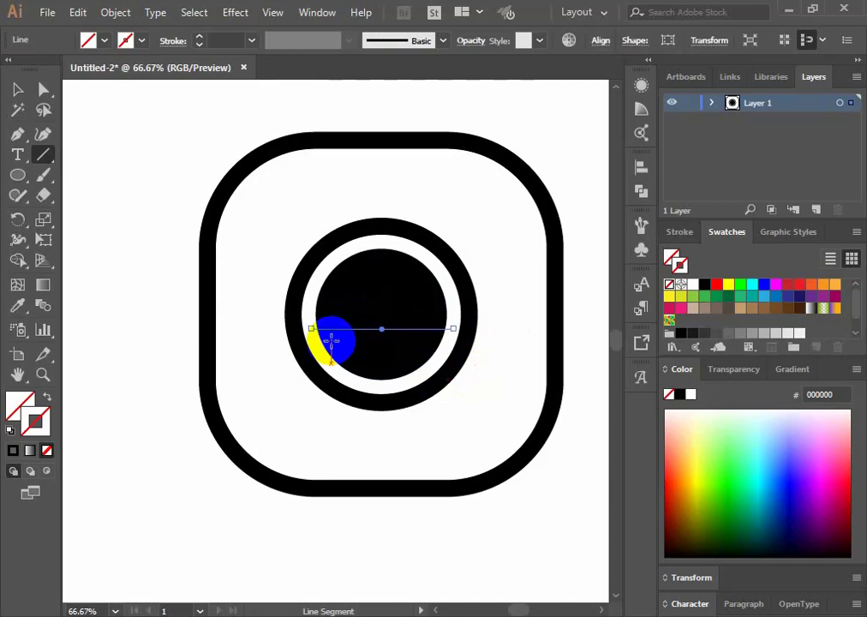
pyautogui.press('Down')
pyautogui.press('Down')
pyautogui.press('Down')
pyautogui.press('Down')
pyautogui.press('Down')
pyautogui.press('Down')
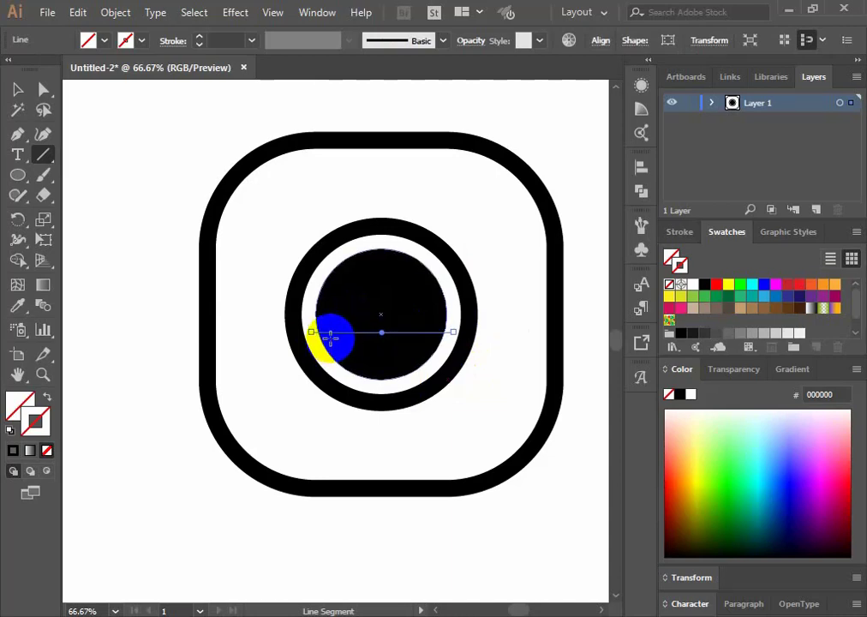
# Divide the black inner circle along the horizontal line with Pathfinder and ungroup the resulting pieces
pyautogui.click(17, 89)
pyautogui.click(273, 248)
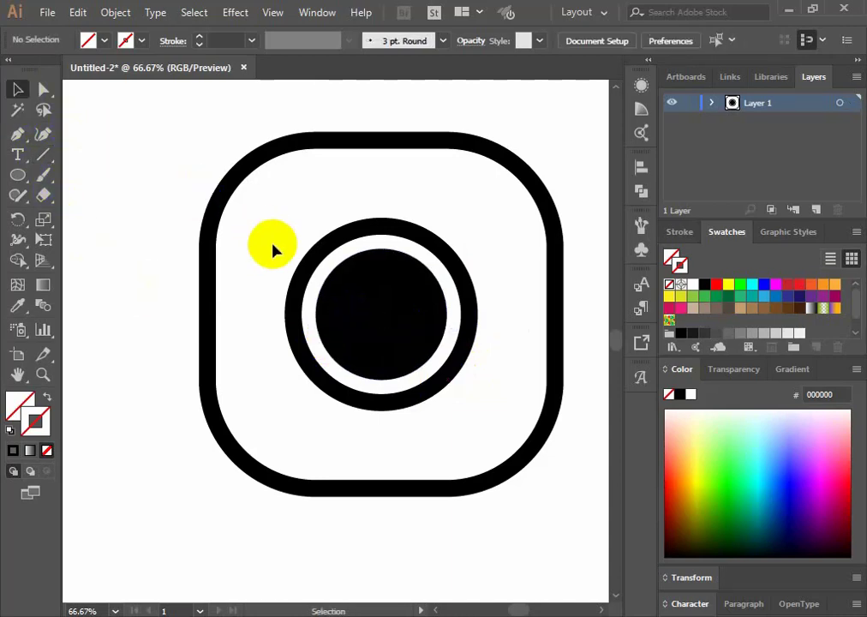
pyautogui.moveTo(310, 289); pyautogui.dragTo(381, 354)
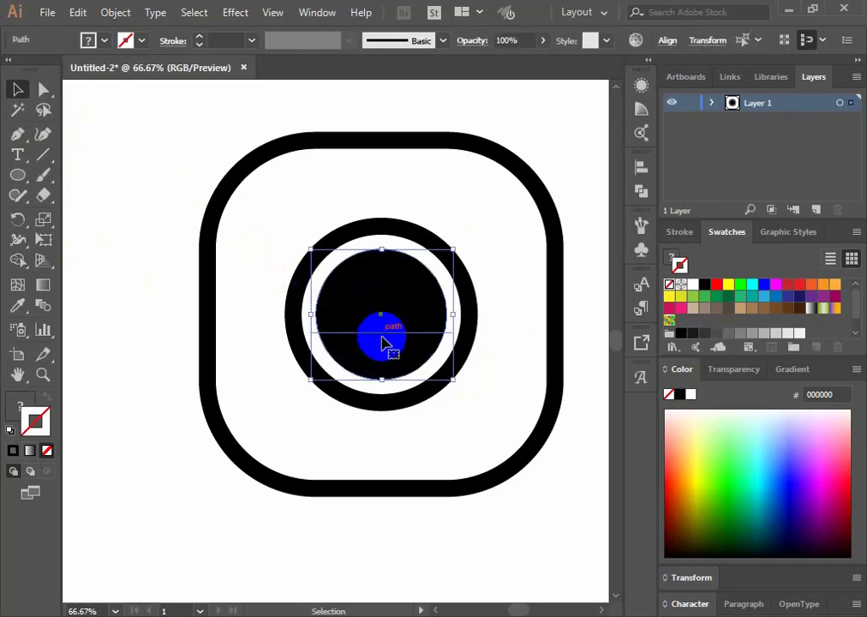
pyautogui.click(642, 194)
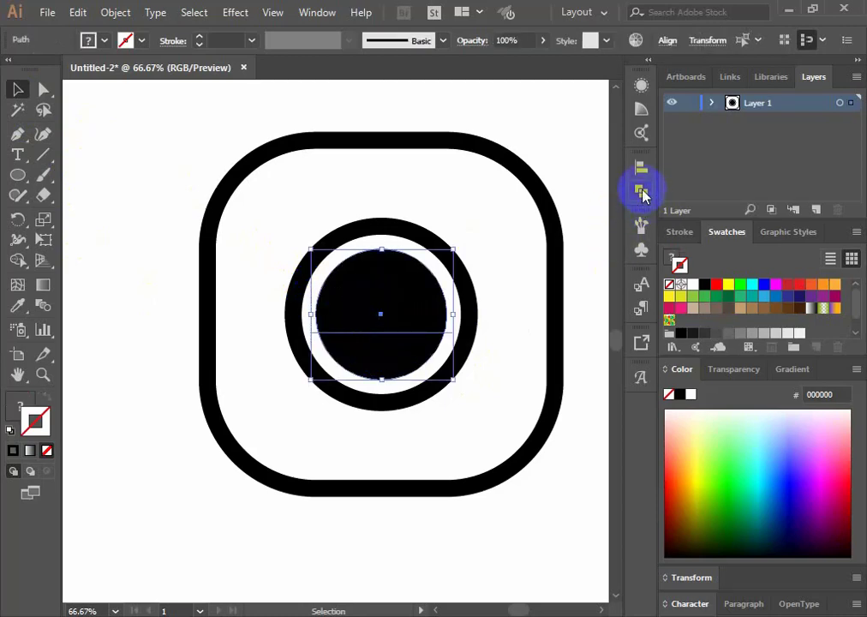
pyautogui.click(642, 193)
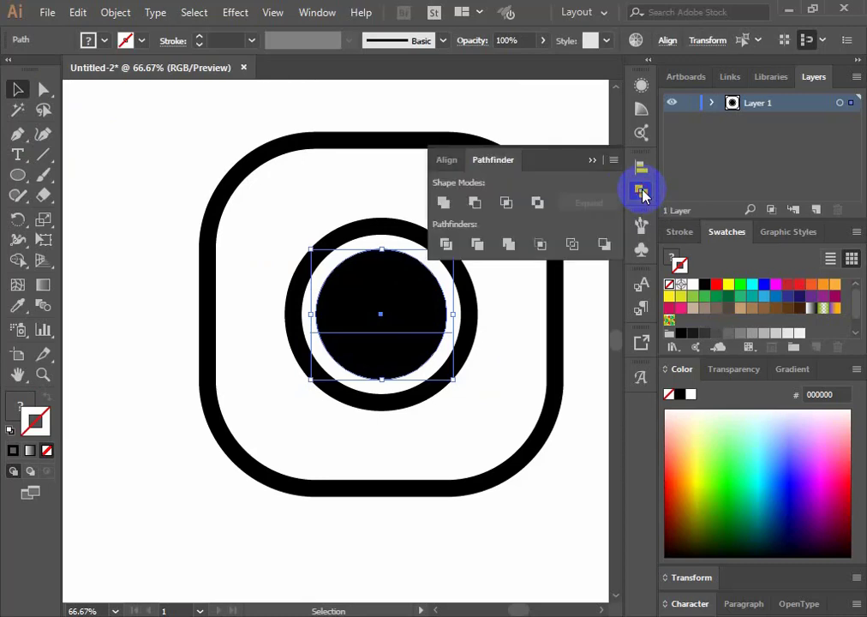
pyautogui.click(448, 246)
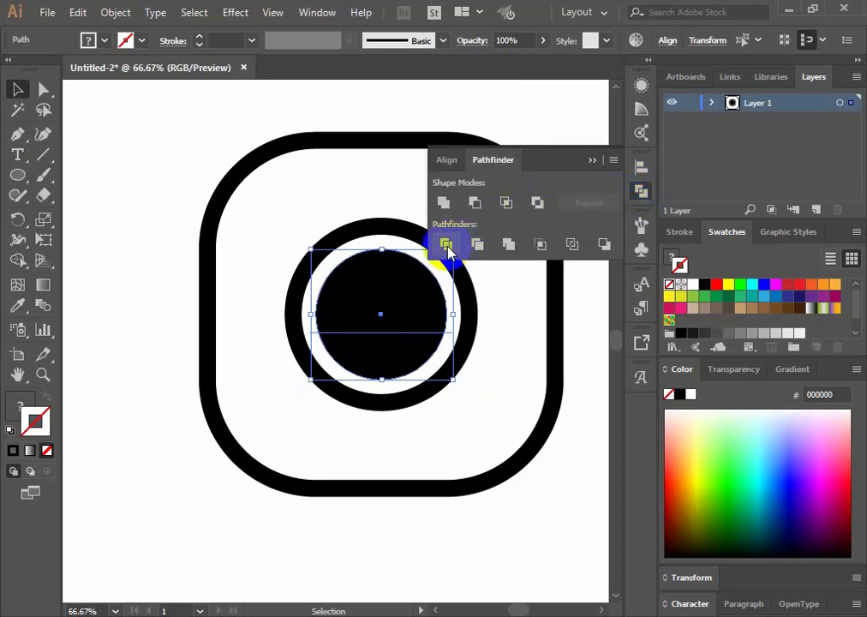
pyautogui.click(382, 329)
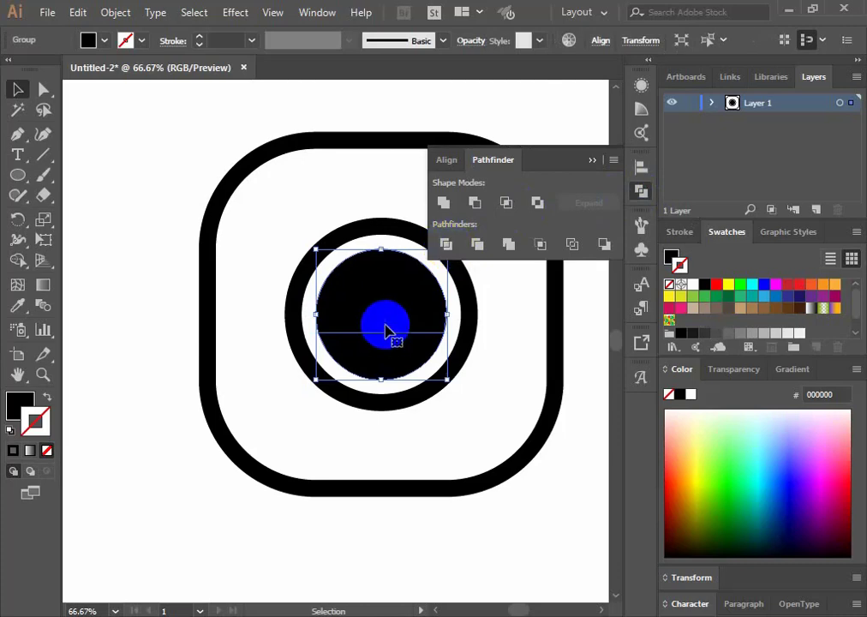
pyautogui.rightClick(388, 307)
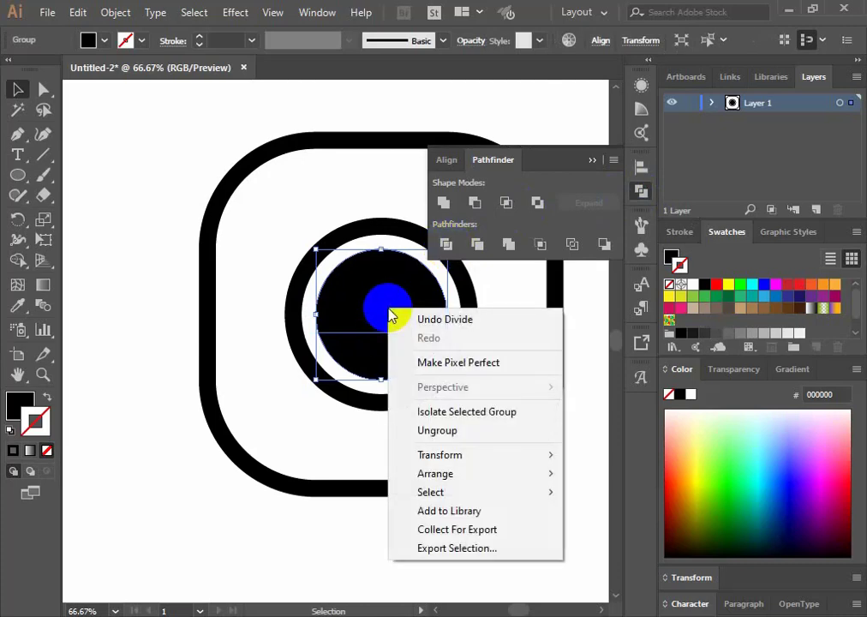
pyautogui.click(441, 434)
pyautogui.click(591, 163)
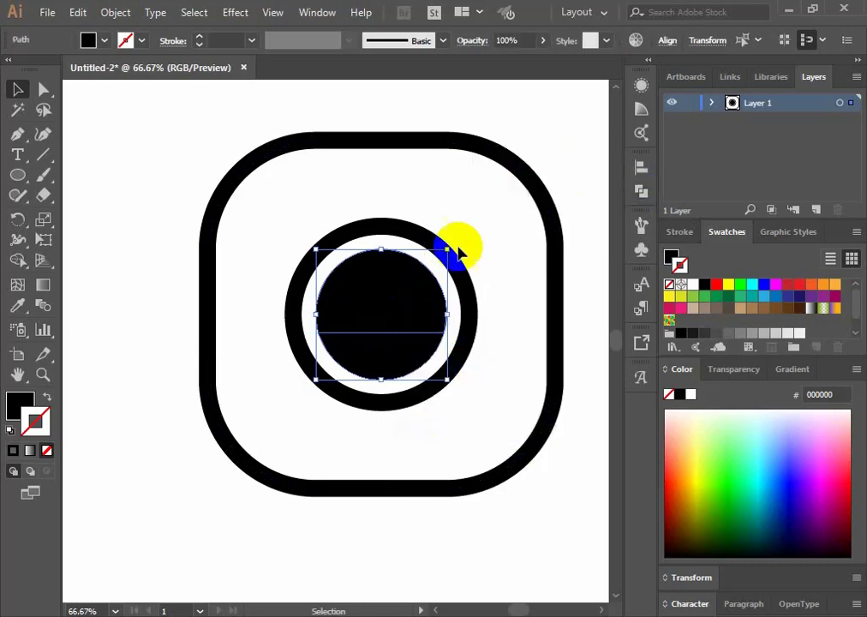
# Delete the upper piece of the divided inner circle, keeping only the lower segment
pyautogui.click(438, 264)
pyautogui.click(388, 291)
pyautogui.press('Delete')
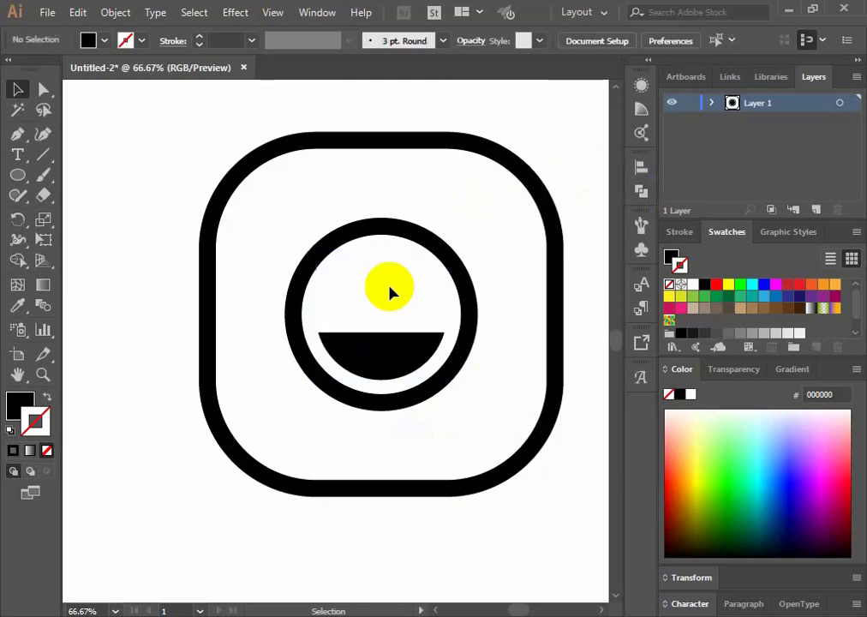
pyautogui.moveTo(432, 347); pyautogui.dragTo(451, 330)
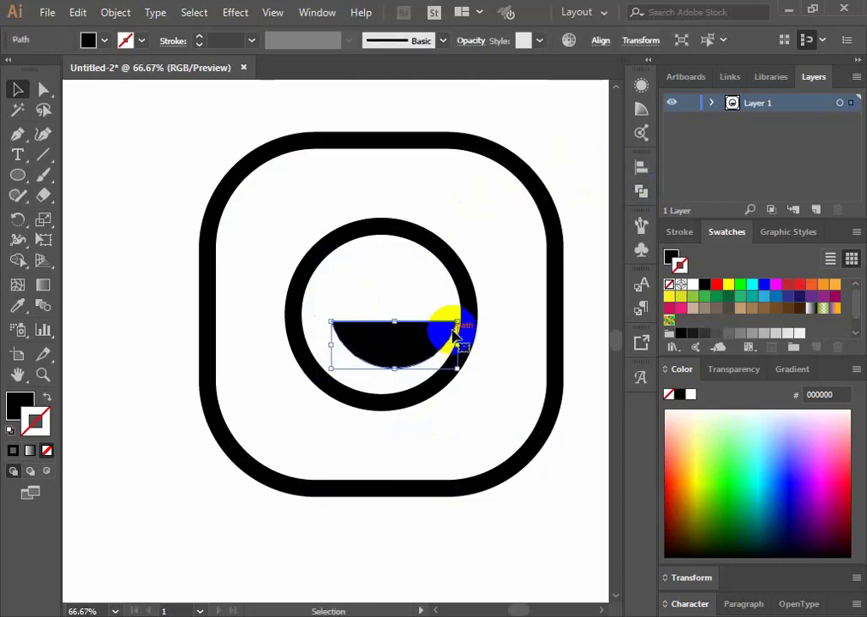
pyautogui.hotkey('ctrl', 'z')
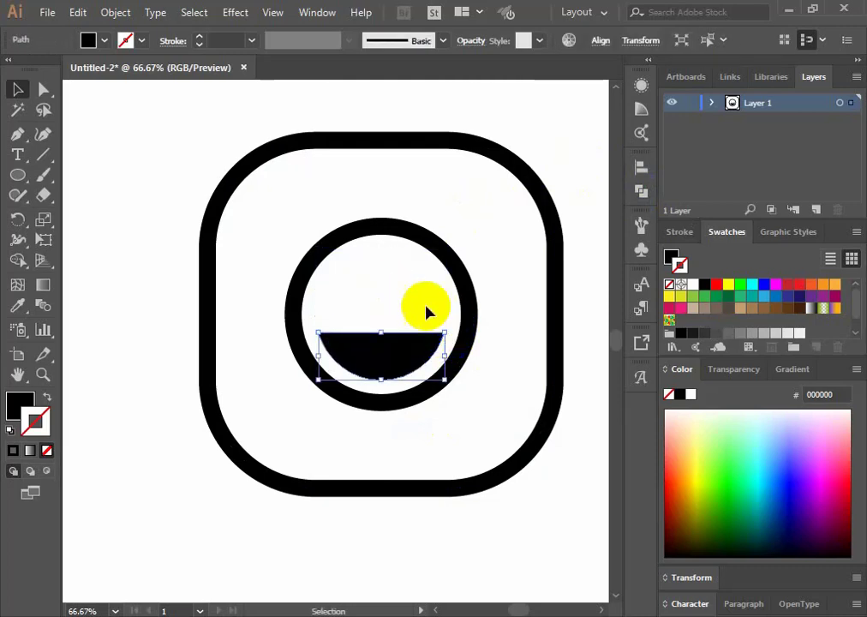
pyautogui.click(426, 305)
pyautogui.click(409, 353)
pyautogui.click(487, 345)
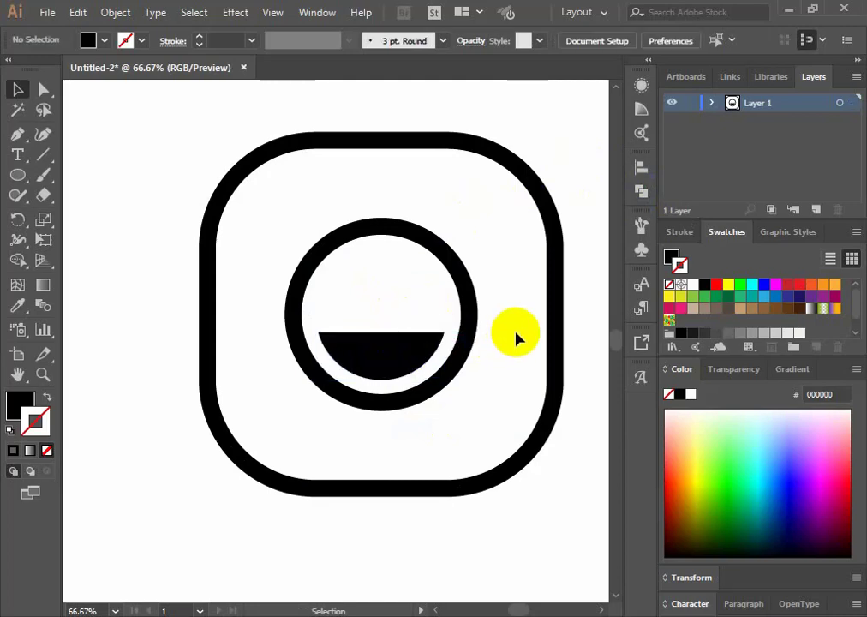
# Draw a small solid black circle from its center in the rounded square's upper-right corner area
pyautogui.click(17, 175)
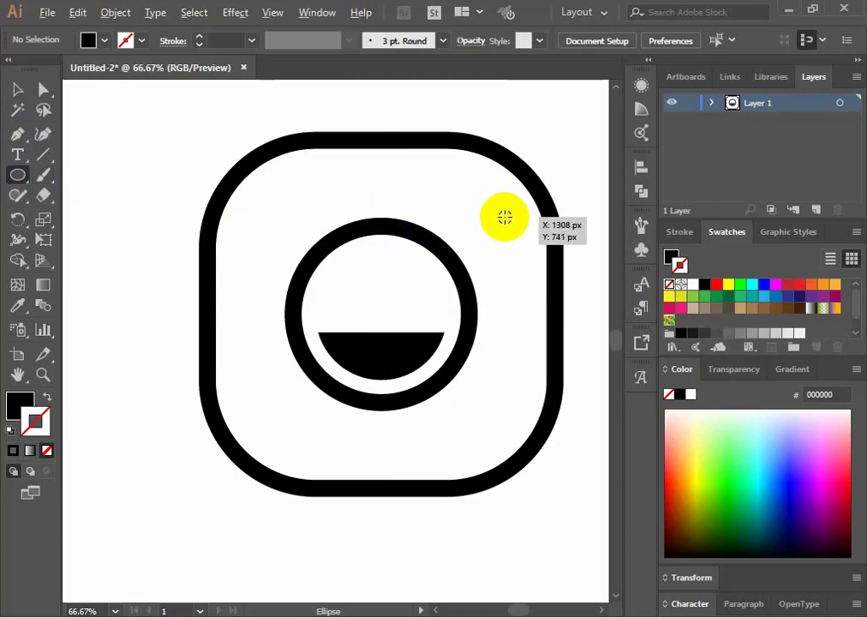
pyautogui.moveTo(502, 217)
pyautogui.mouseDown()
pyautogui.moveTo(520, 234)
pyautogui.moveTo(508, 233)
pyautogui.mouseUp()
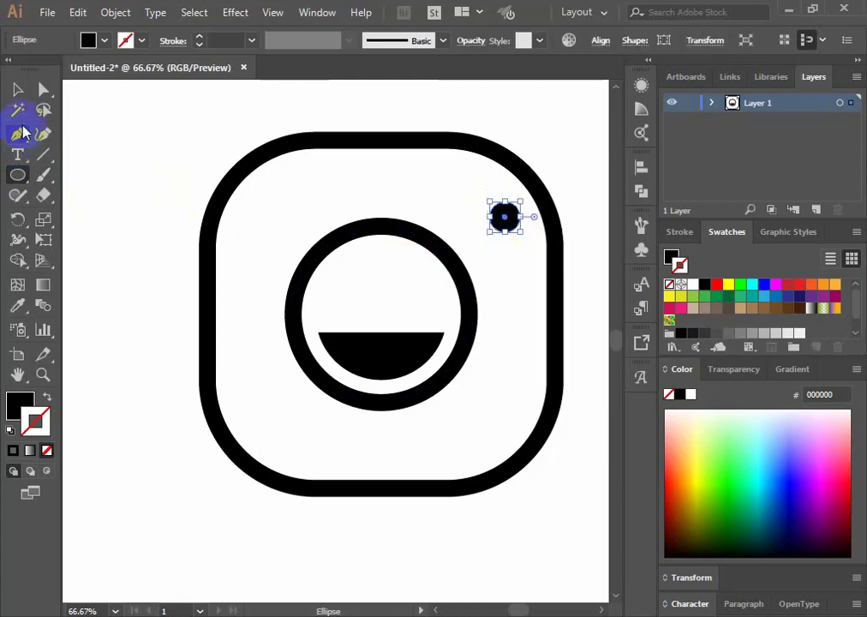
pyautogui.doubleClick(17, 89)
pyautogui.click(519, 441)
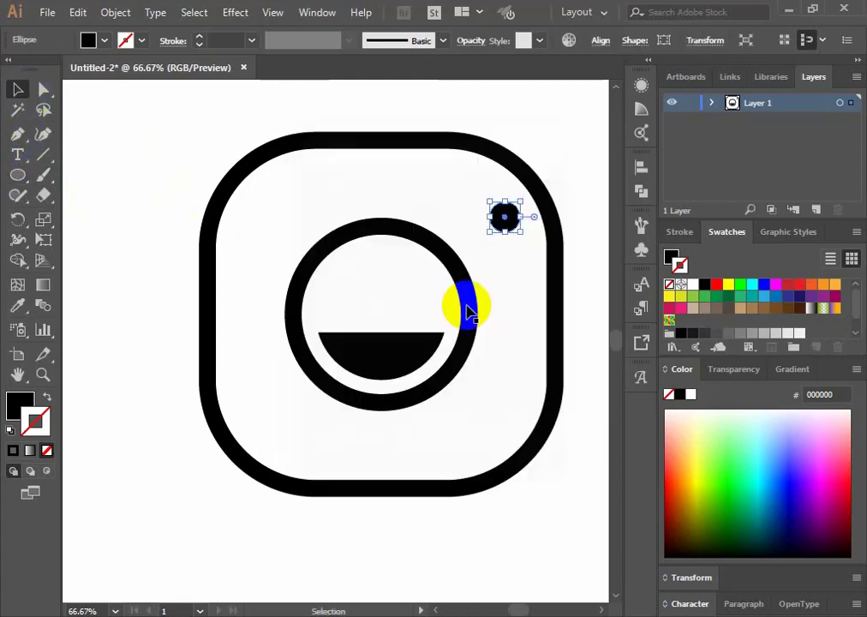
# Move the small black circle -12 px horizontally and 14 px vertically, slightly toward the icon's center
pyautogui.click(507, 290)
pyautogui.moveTo(513, 228); pyautogui.dragTo(505, 238)
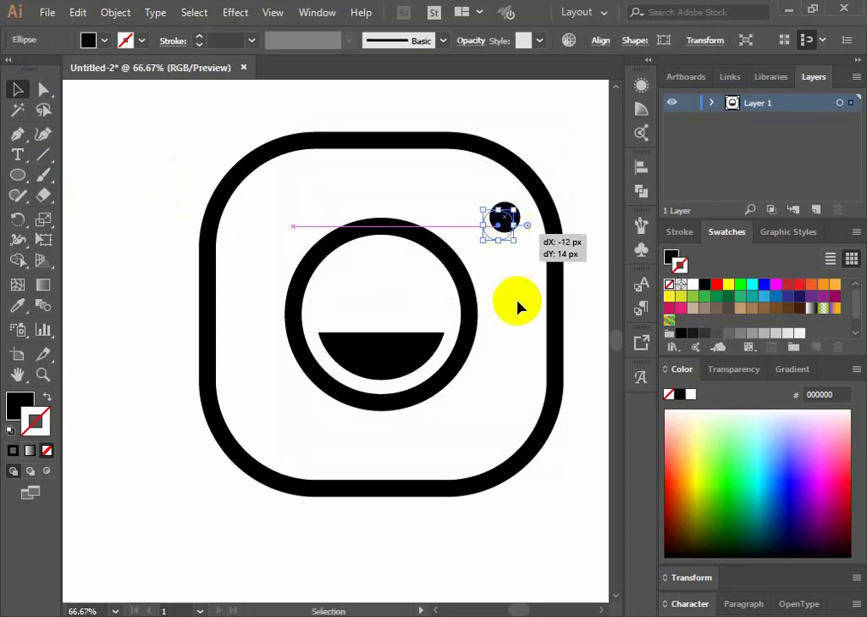
pyautogui.click(495, 344)
pyautogui.moveTo(495, 344); pyautogui.dragTo(495, 367)
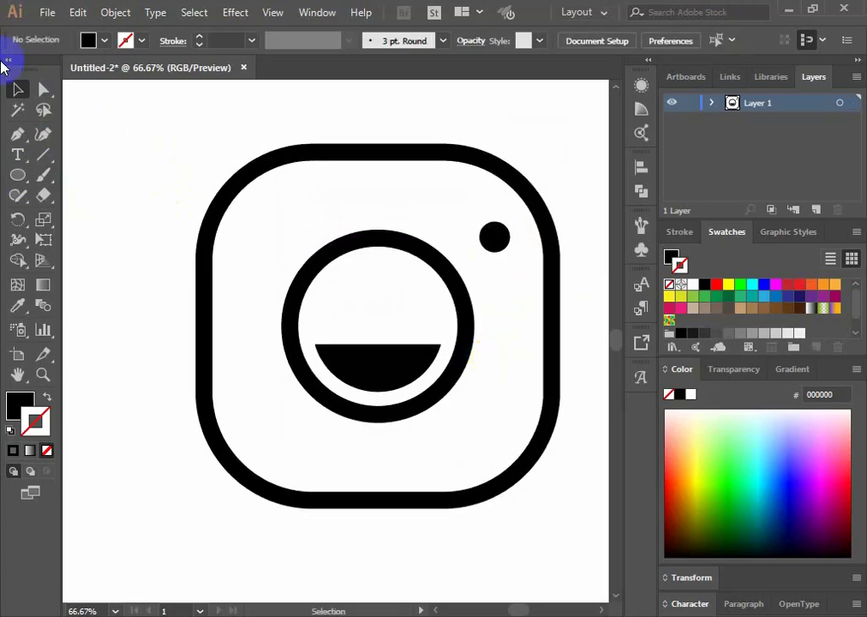
# Draw a closed black four-sided Pen shape on top of the ring, with a flat top, vertical left side and slanted right side
pyautogui.click(16, 136)
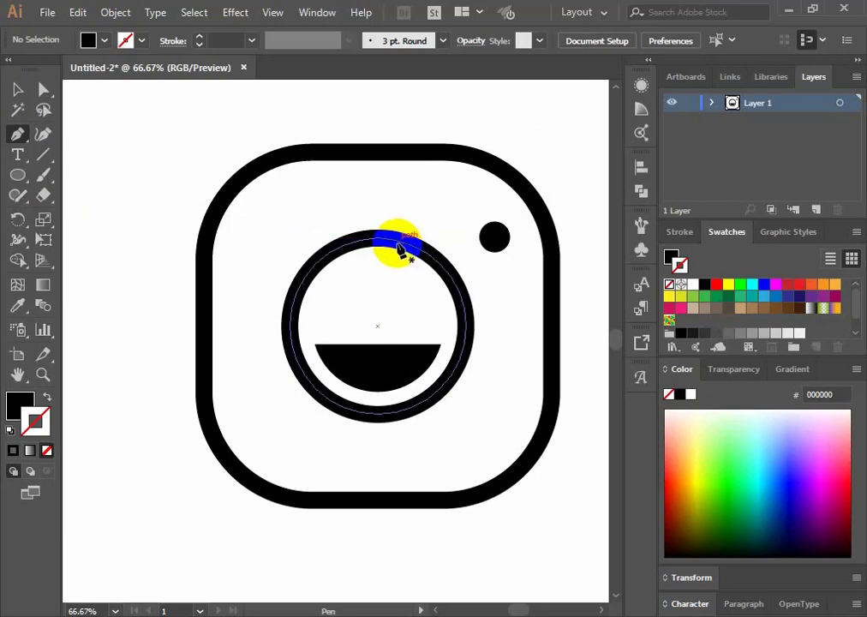
pyautogui.moveTo(396, 246); pyautogui.dragTo(328, 207)
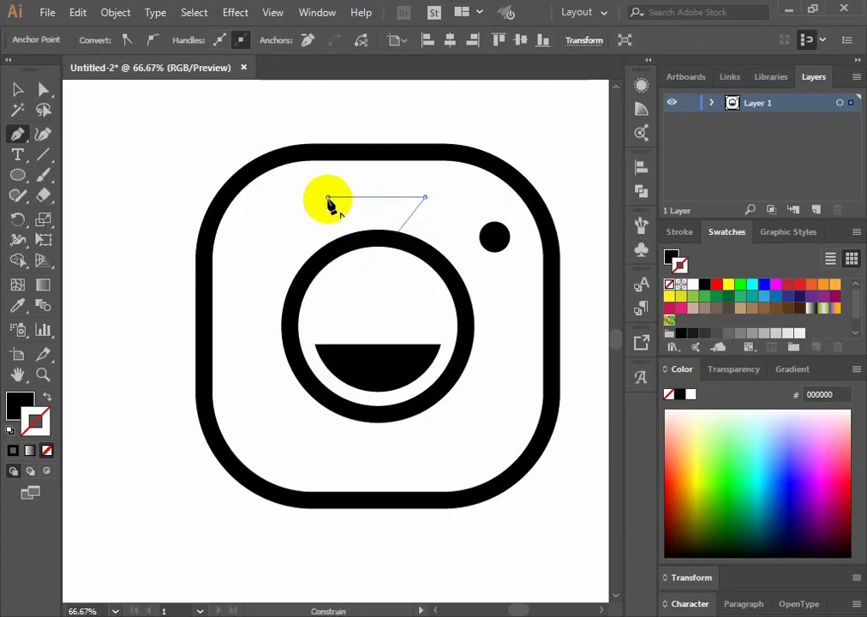
pyautogui.click(329, 198)
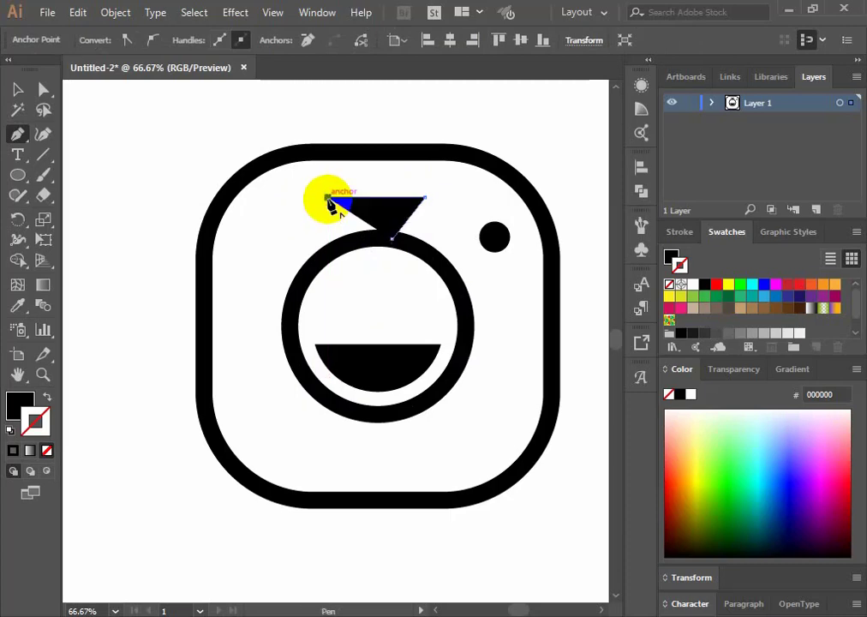
pyautogui.click(329, 253)
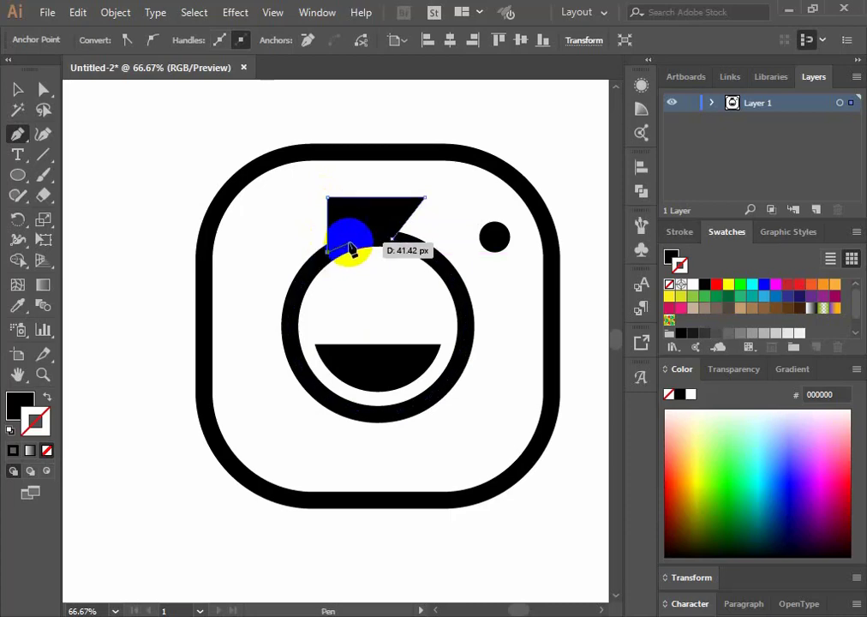
pyautogui.click(391, 240)
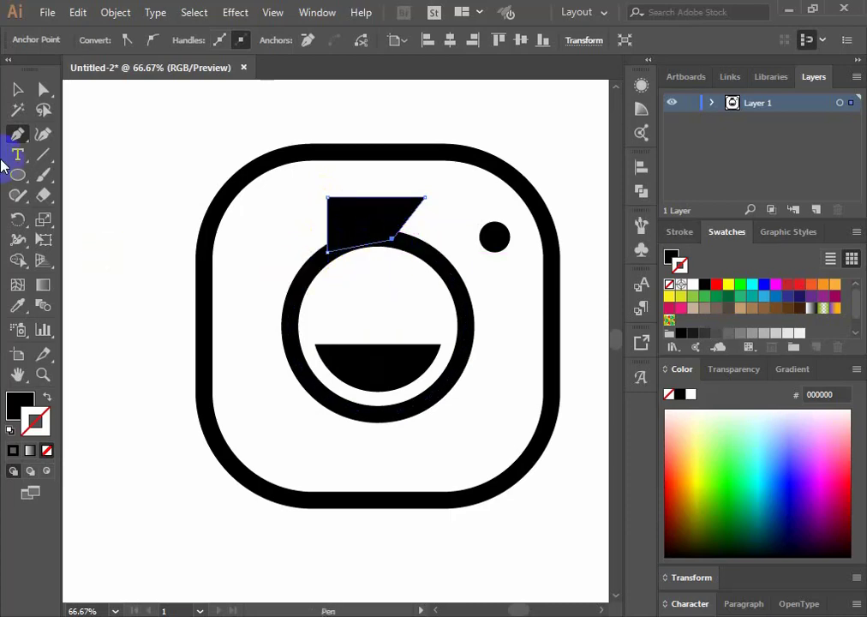
pyautogui.doubleClick(19, 91)
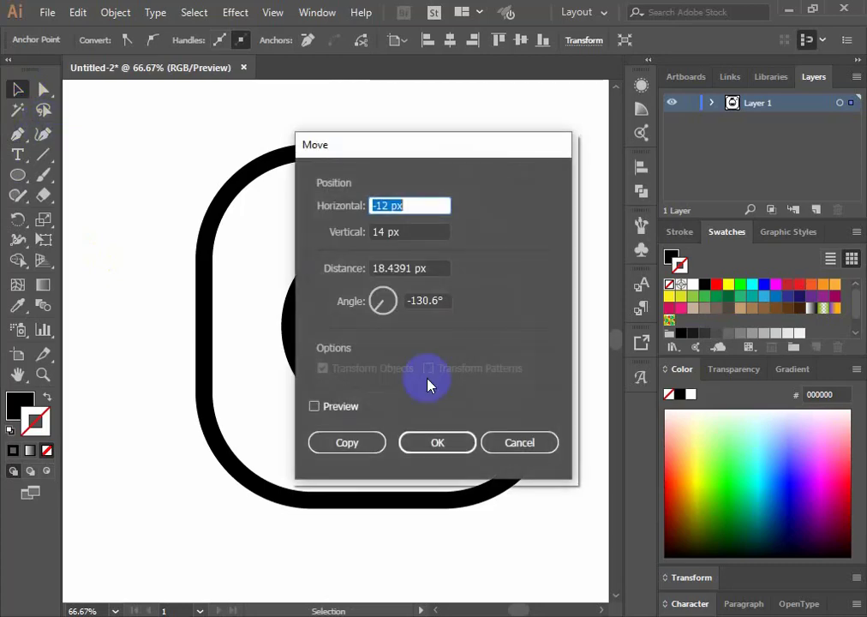
pyautogui.click(518, 443)
pyautogui.click(118, 223)
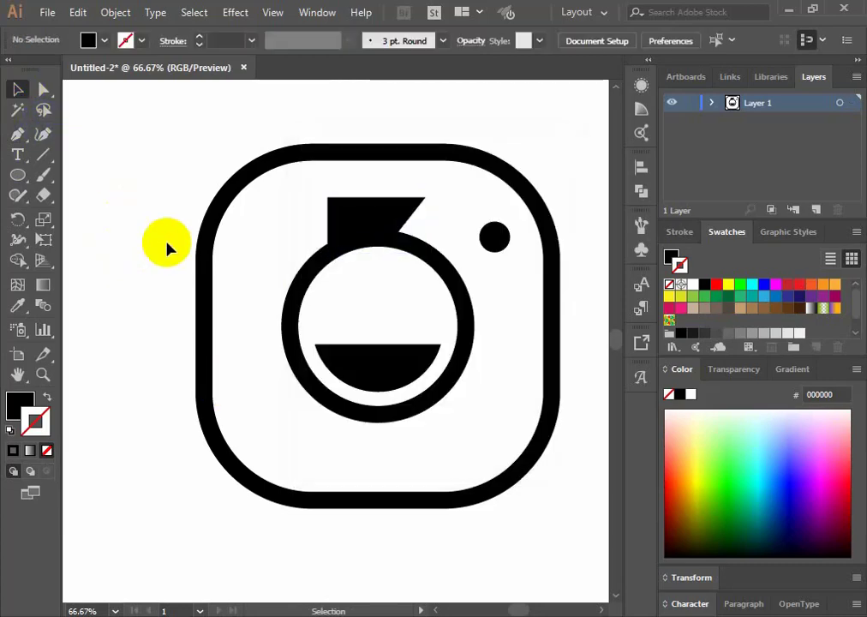
# Draw an open Pen path with a 30 pt black stroke and no fill, running left from the top shape and then slanting down like a handle
pyautogui.click(17, 135)
pyautogui.click(48, 396)
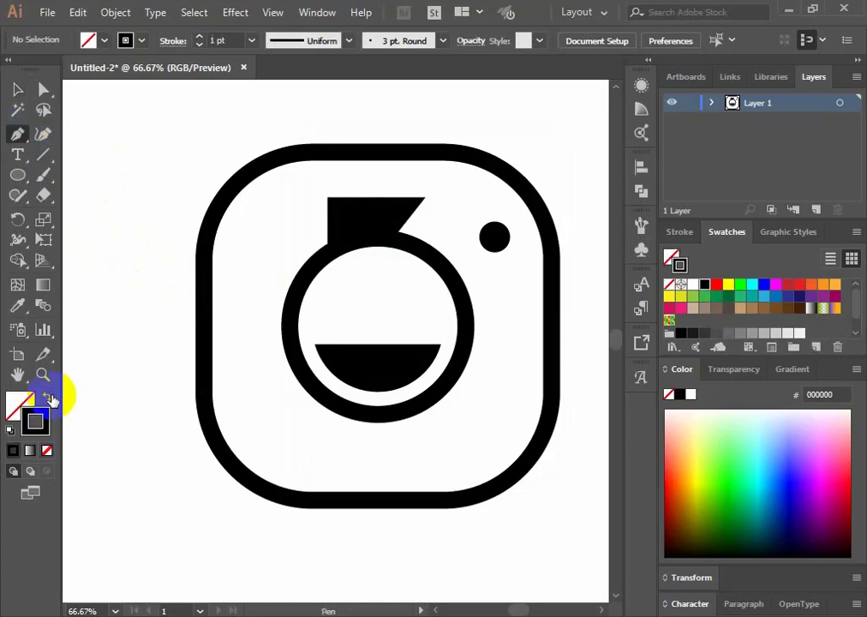
pyautogui.click(205, 42)
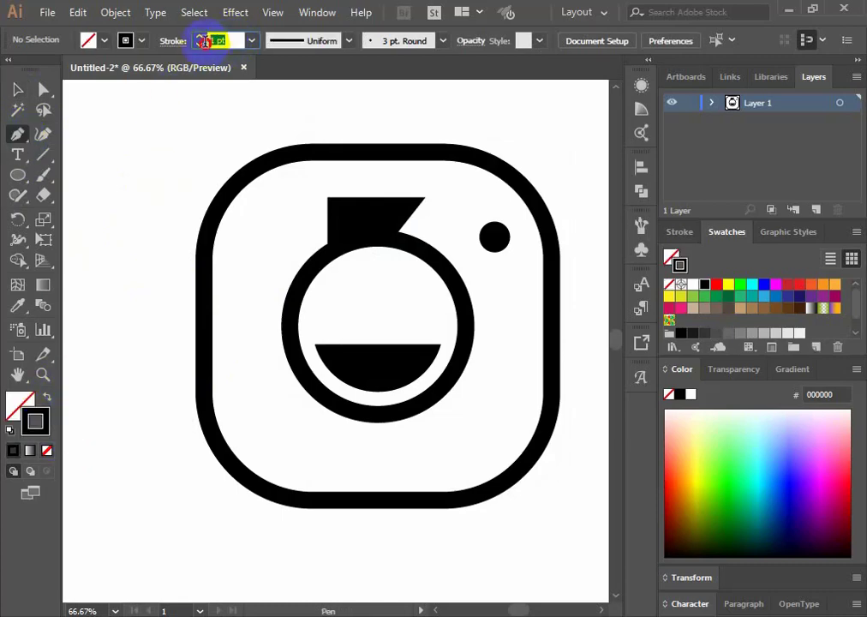
pyautogui.write('30')
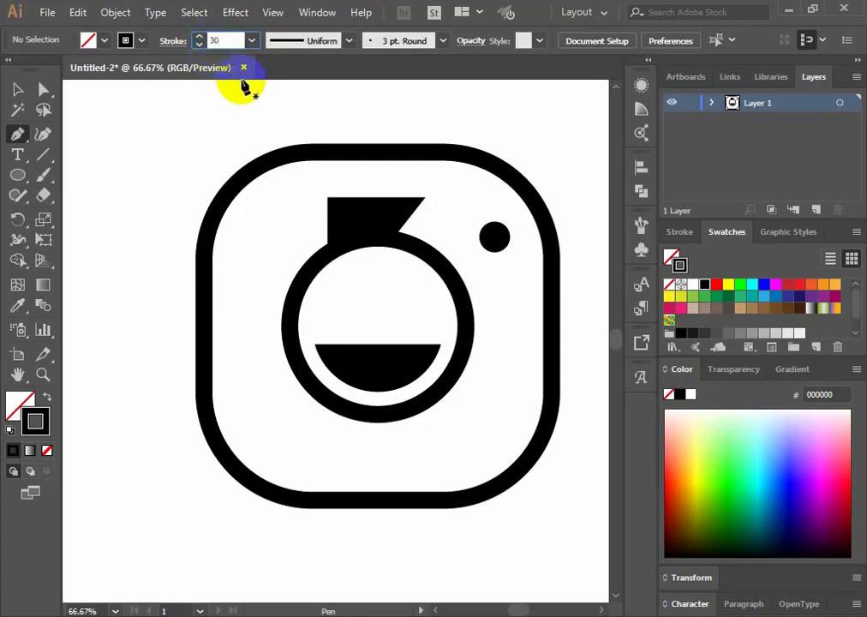
pyautogui.press('Return')
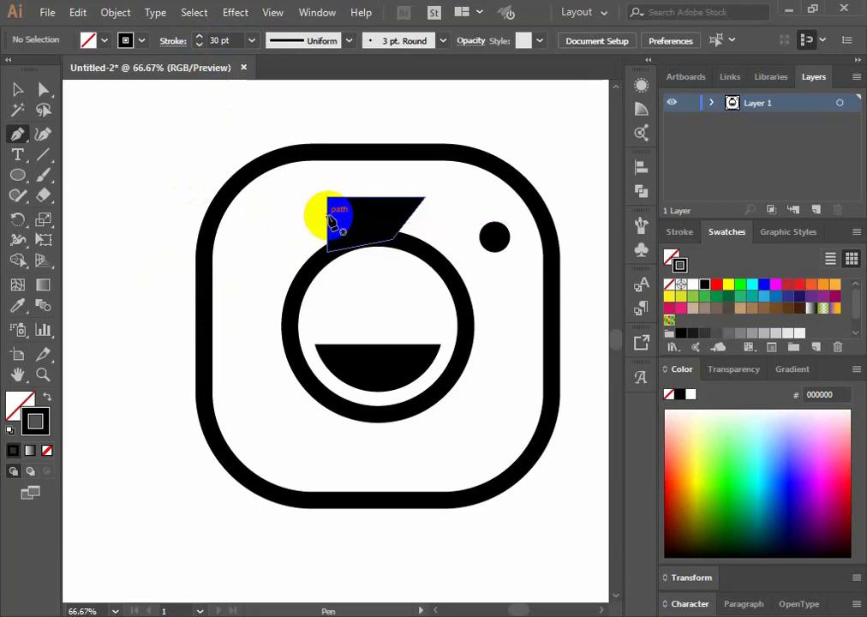
pyautogui.click(327, 218)
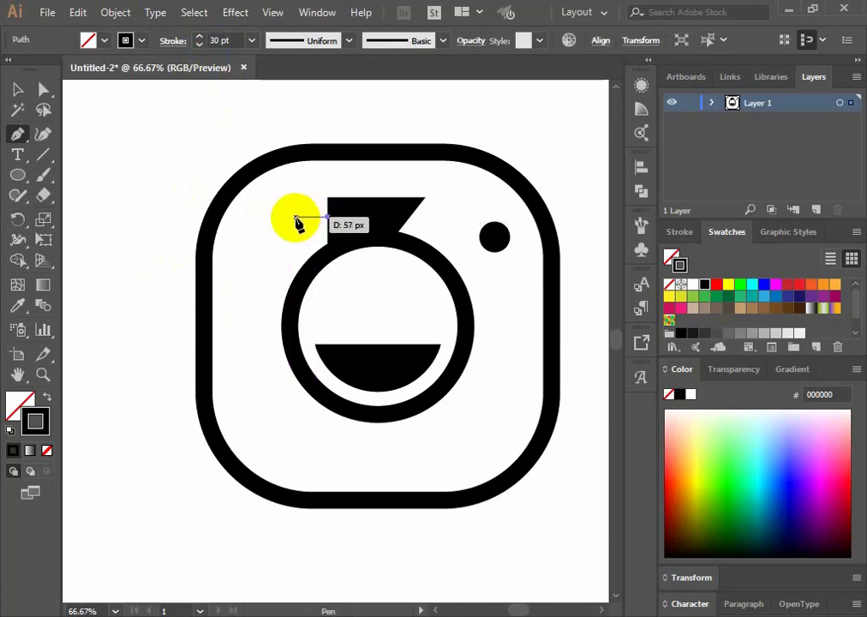
pyautogui.click(302, 220)
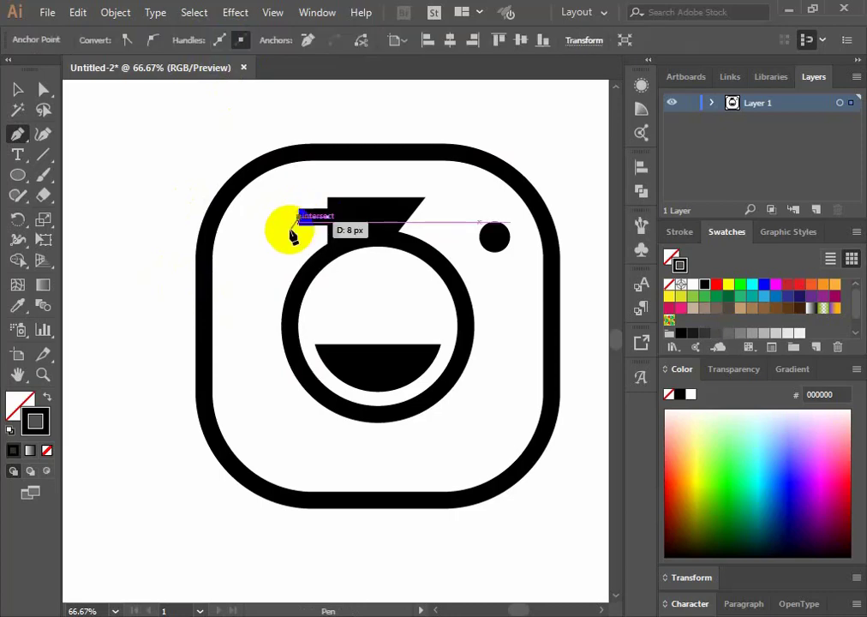
pyautogui.click(266, 272)
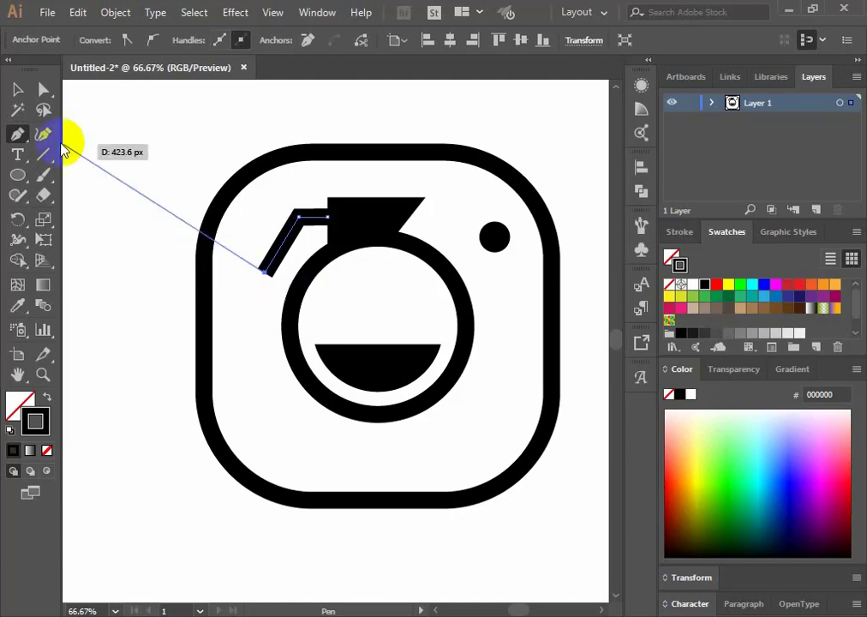
pyautogui.click(19, 89)
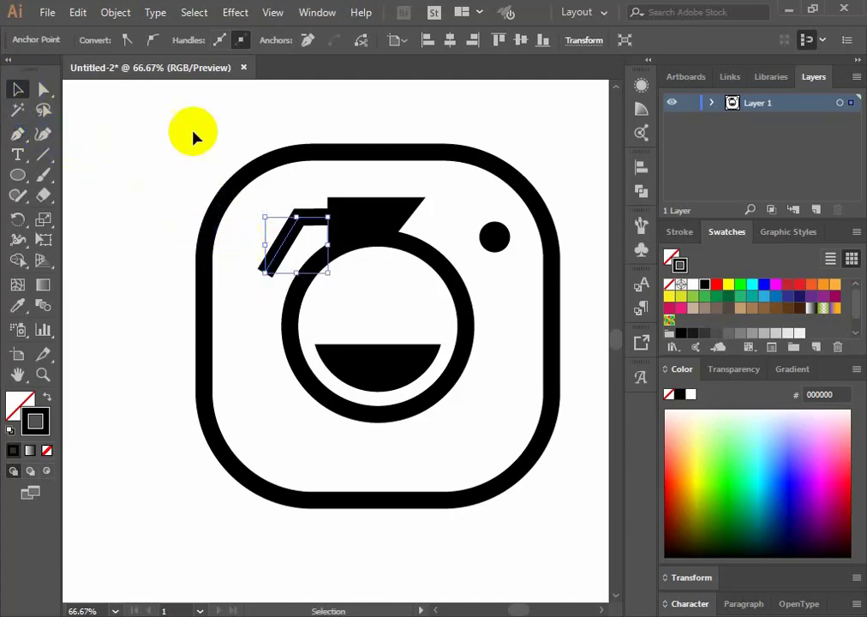
pyautogui.click(253, 233)
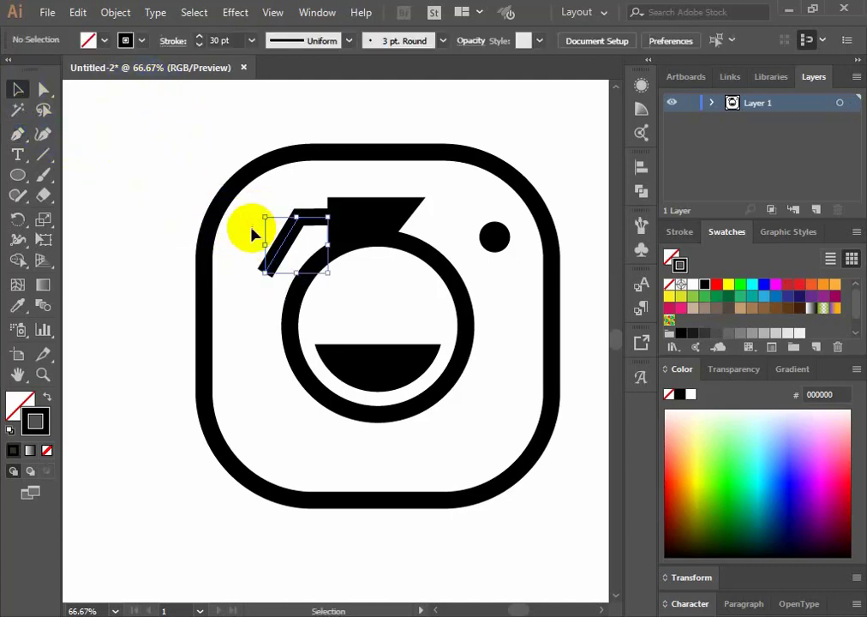
# Apply round caps to the stroke of the handle path
pyautogui.click(304, 244)
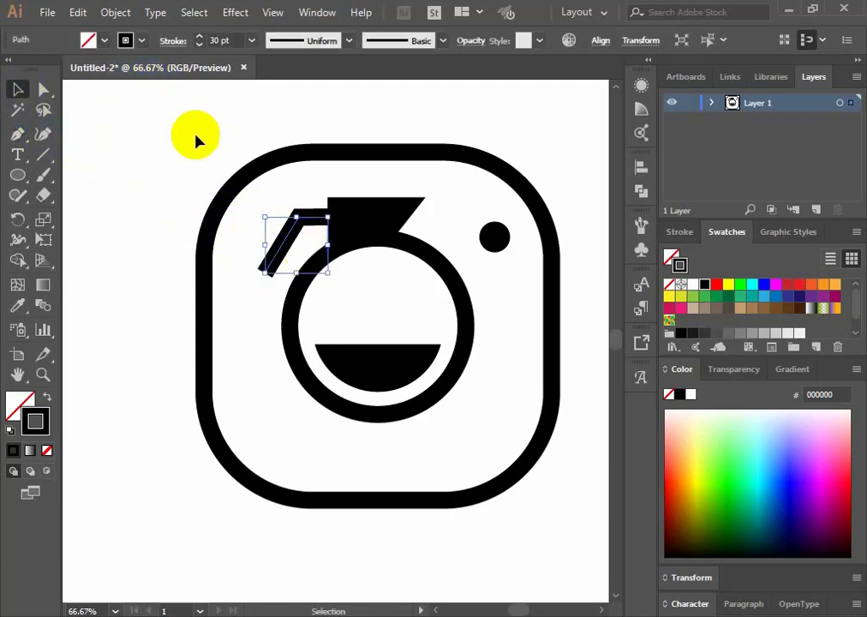
pyautogui.click(177, 48)
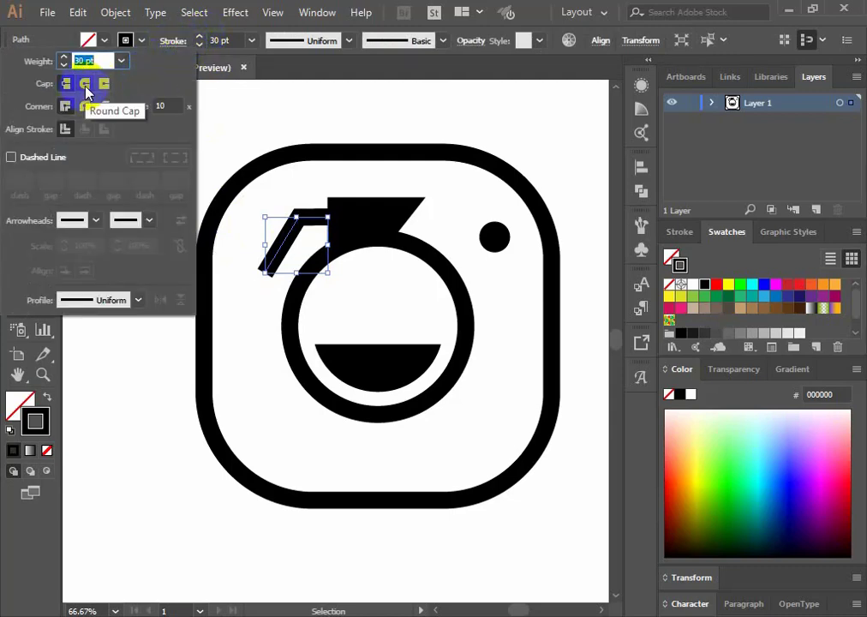
pyautogui.click(85, 84)
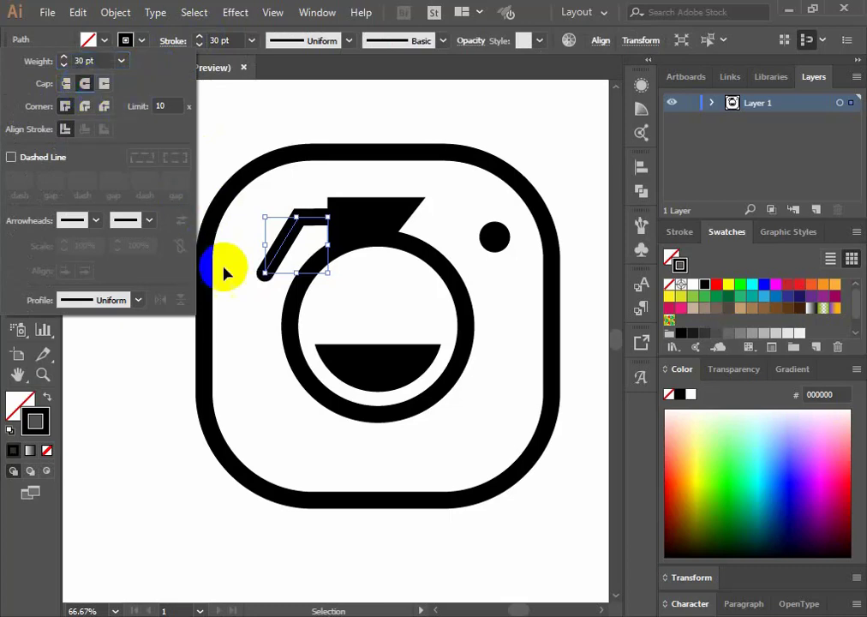
pyautogui.click(264, 184)
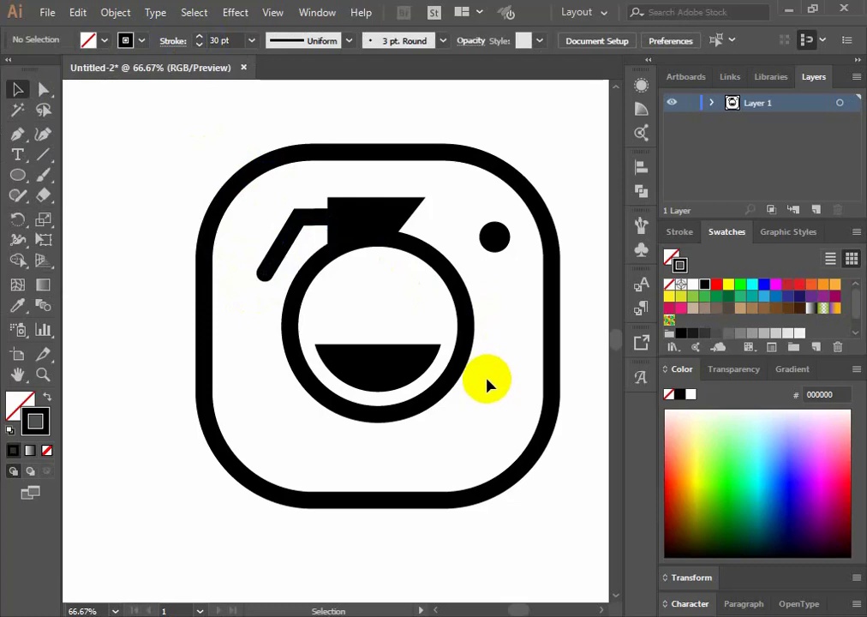
# Expand the fill and stroke of all the icon's shapes
pyautogui.hotkey('ctrl', '-')
pyautogui.hotkey('ctrl', '-')
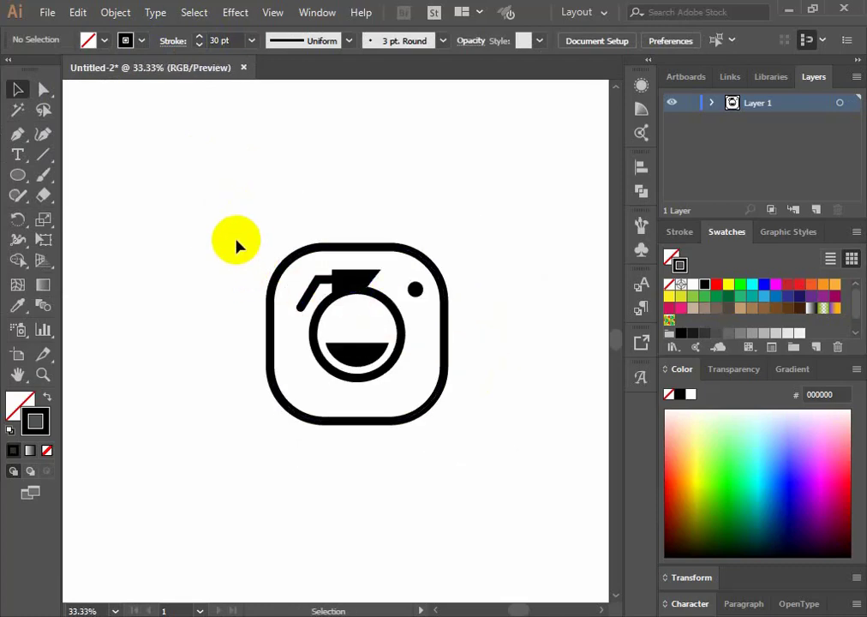
pyautogui.moveTo(232, 200); pyautogui.dragTo(525, 491)
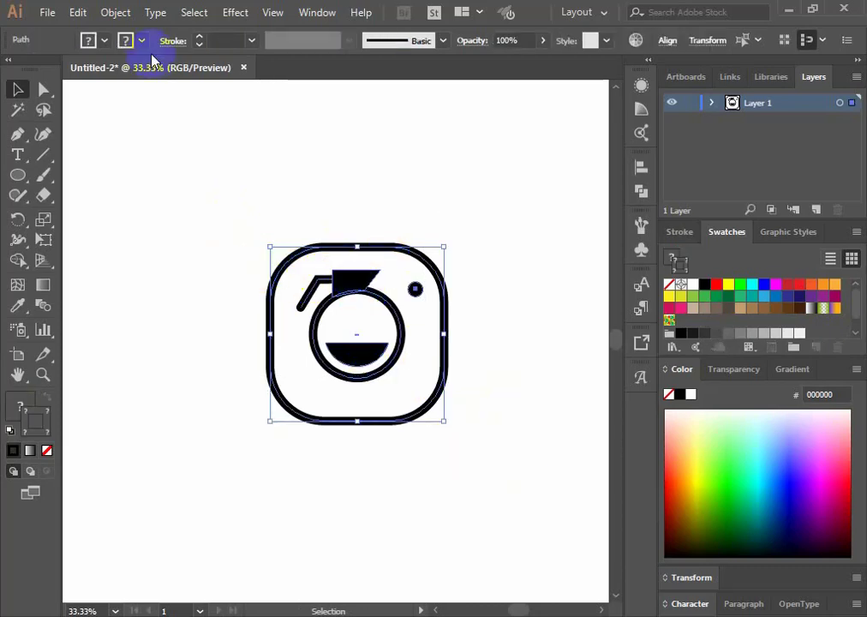
pyautogui.click(118, 13)
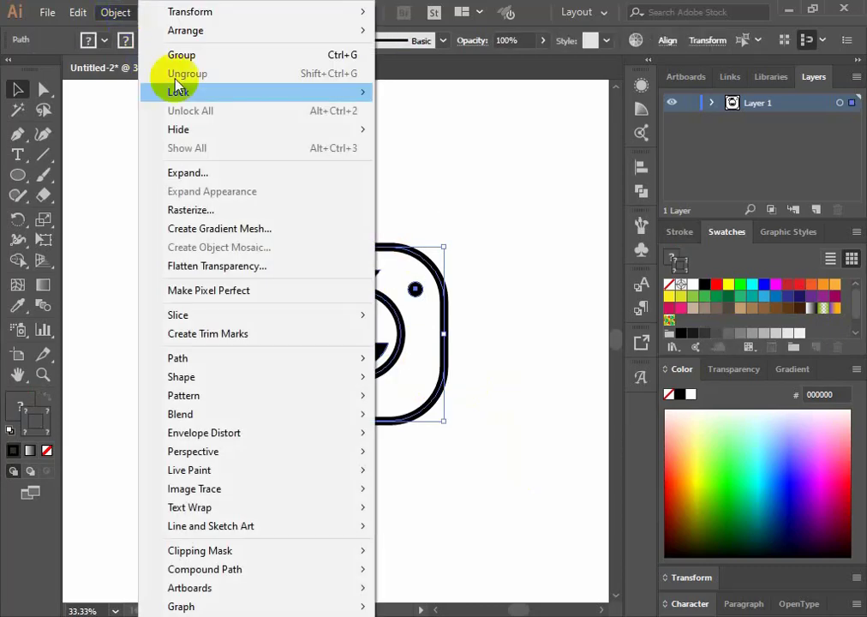
pyautogui.click(209, 174)
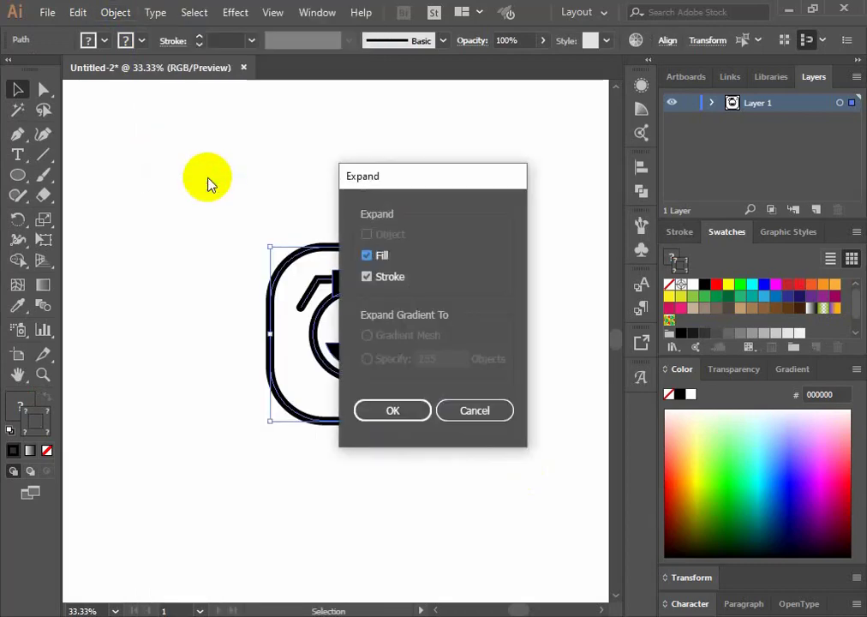
pyautogui.click(368, 255)
pyautogui.click(400, 418)
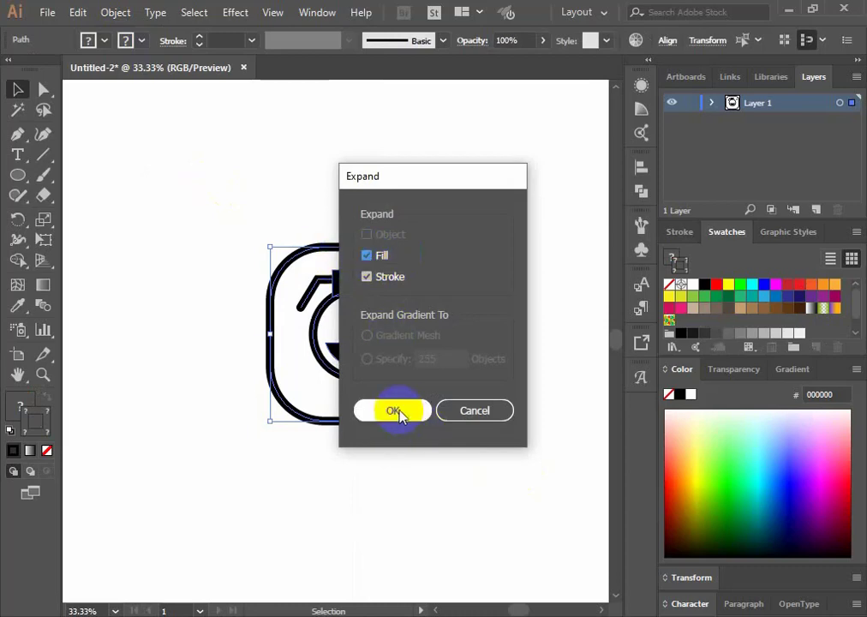
pyautogui.click(499, 425)
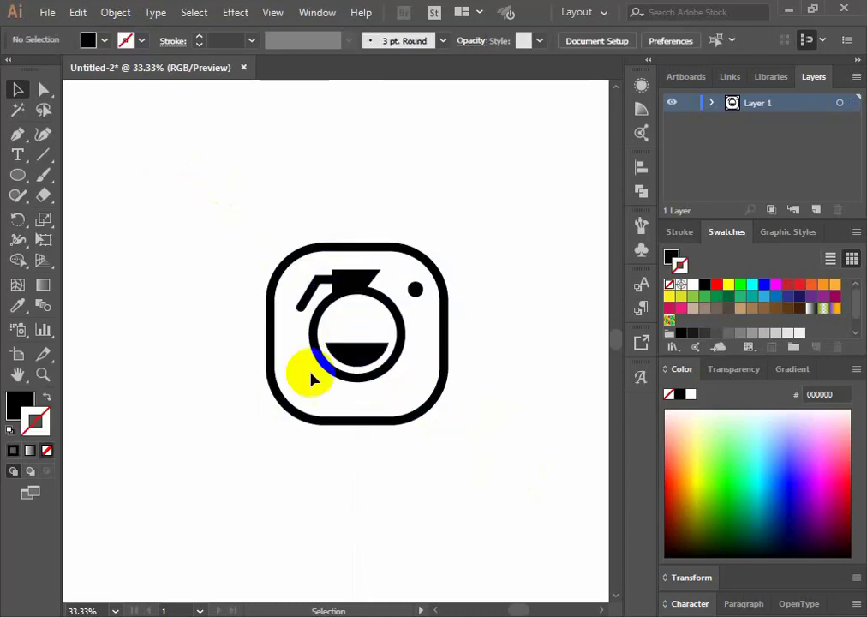
# Unite all the expanded icon shapes with the Pathfinder's Unite shape mode
pyautogui.moveTo(239, 203); pyautogui.dragTo(501, 447)
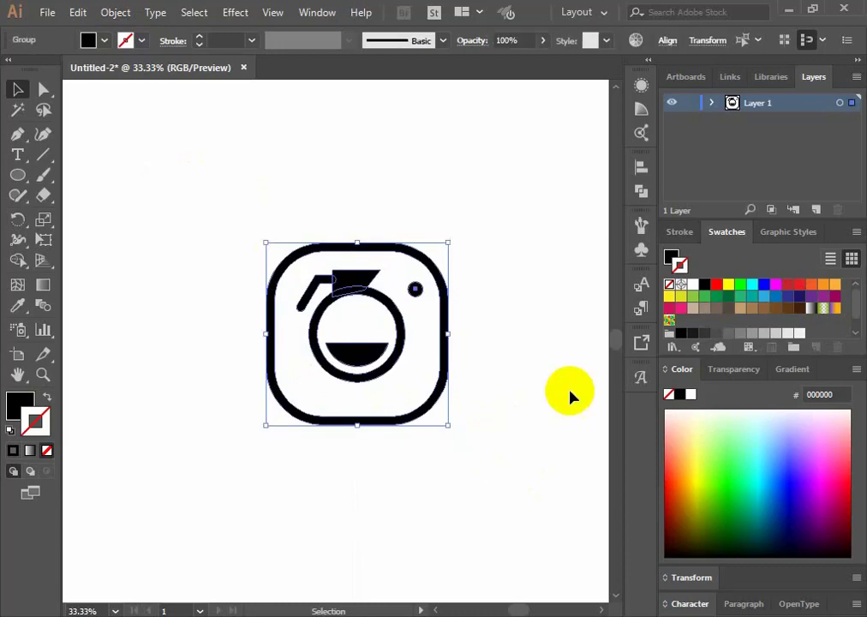
pyautogui.click(643, 192)
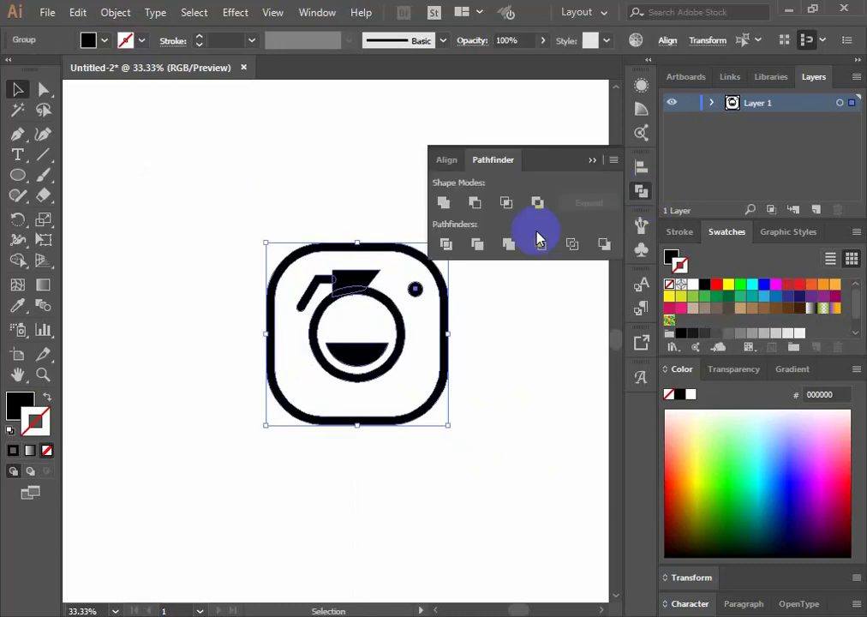
pyautogui.click(443, 209)
pyautogui.click(513, 343)
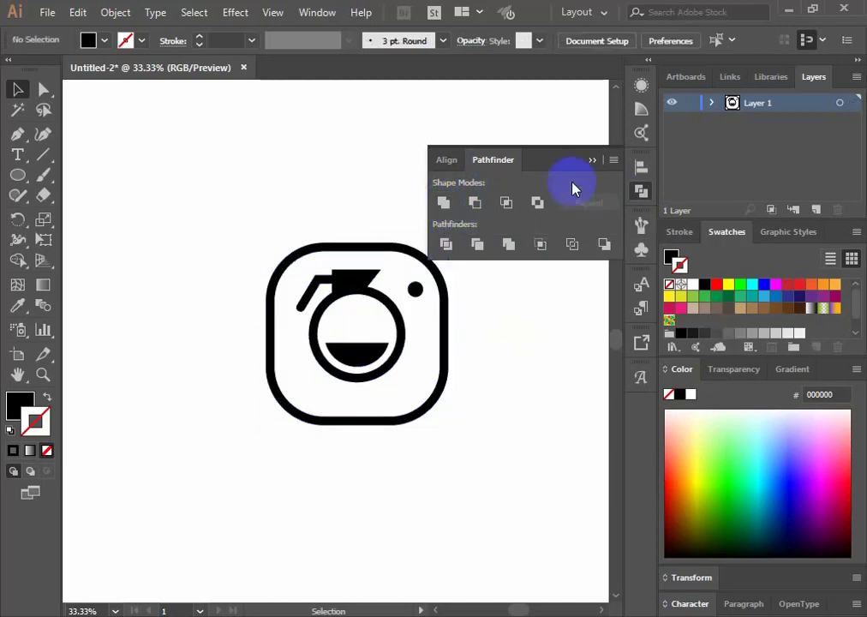
pyautogui.click(591, 160)
# Place a point text object below the icon's lower-left corner and set its font size to 72 pt
pyautogui.scroll(-1, 401, 290)
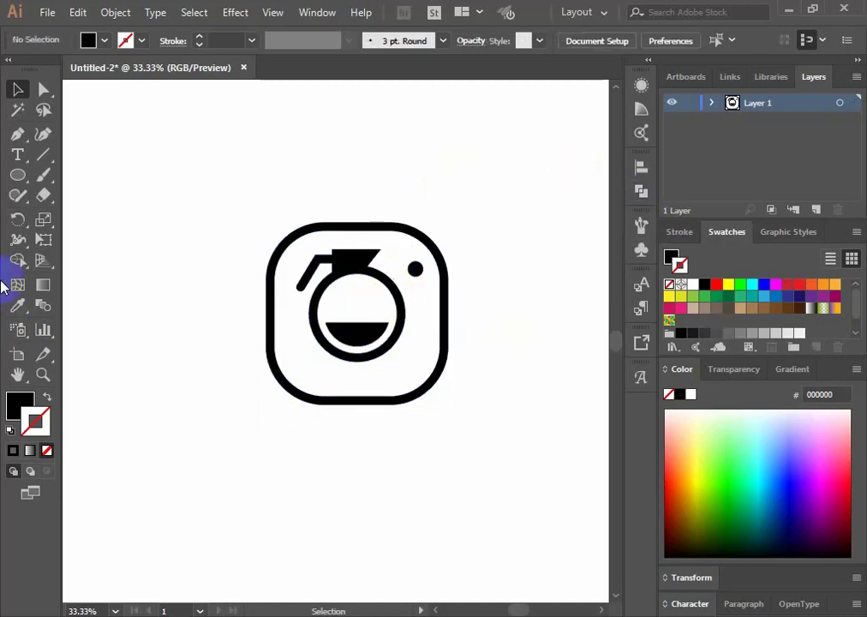
pyautogui.click(13, 157)
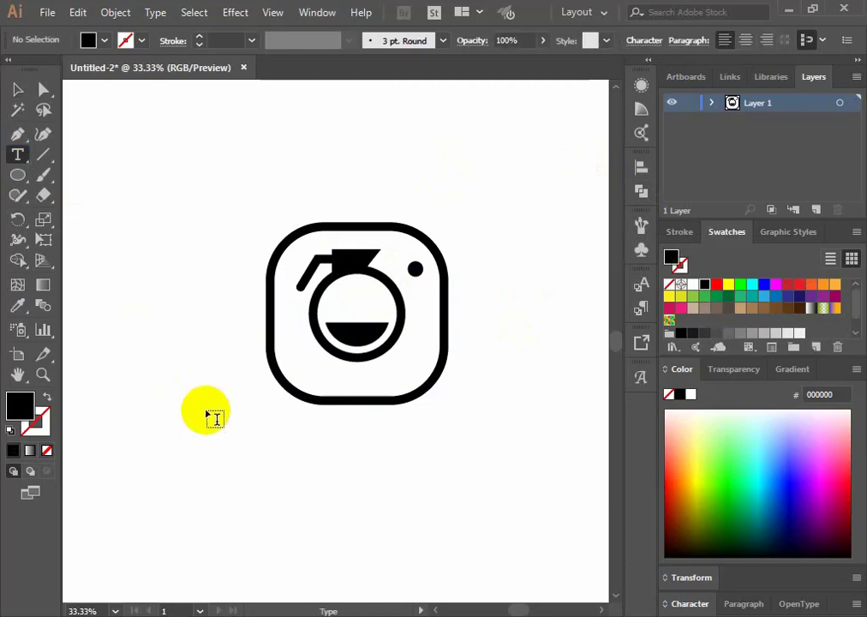
pyautogui.click(231, 443)
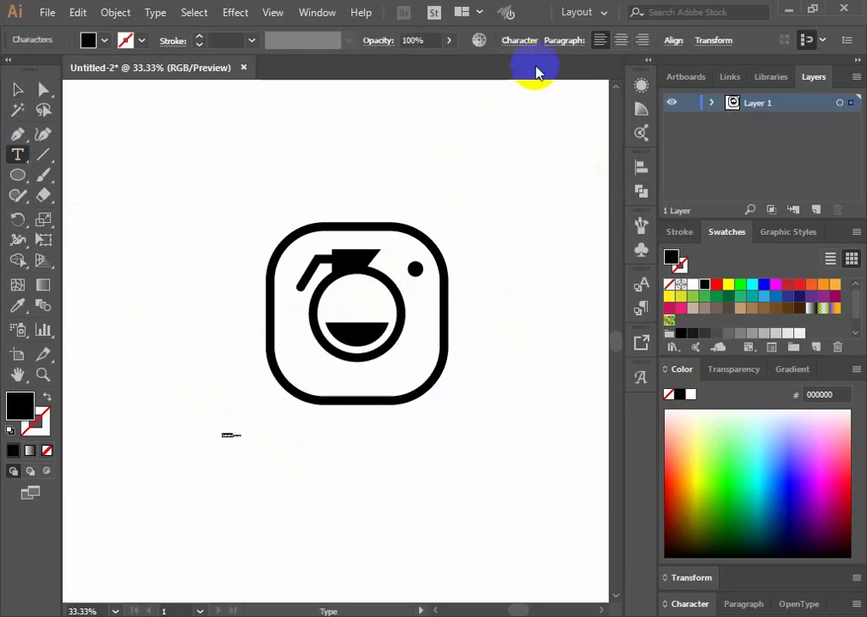
pyautogui.click(518, 42)
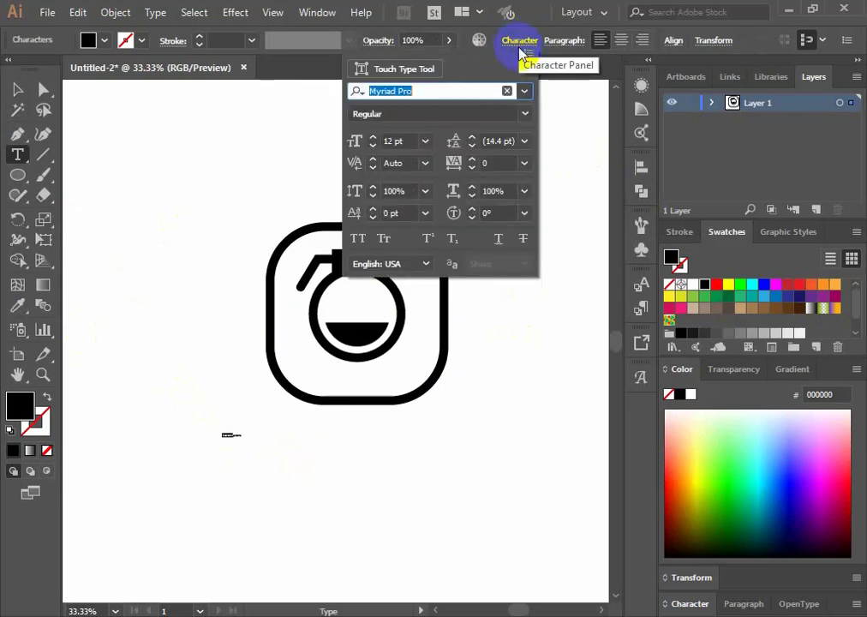
pyautogui.click(424, 141)
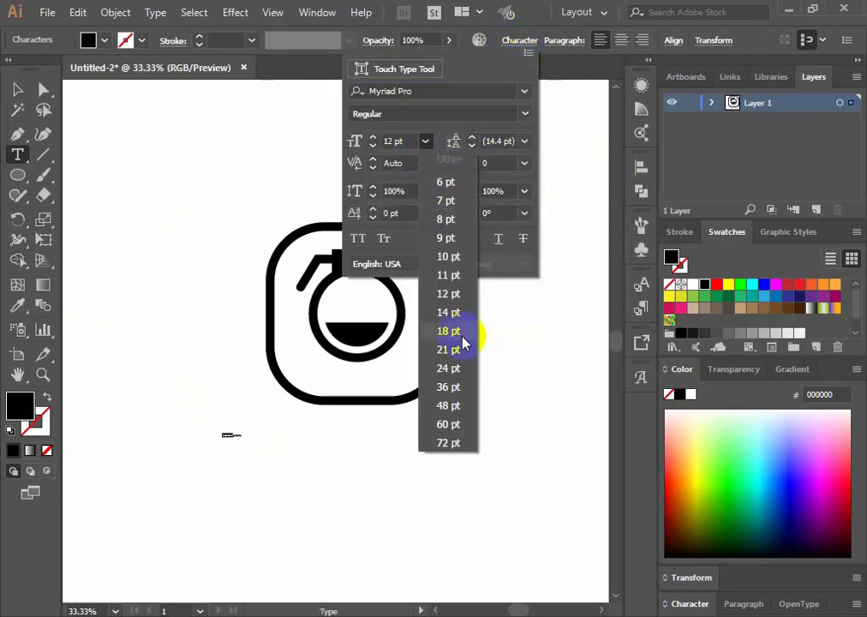
pyautogui.click(450, 442)
pyautogui.click(159, 342)
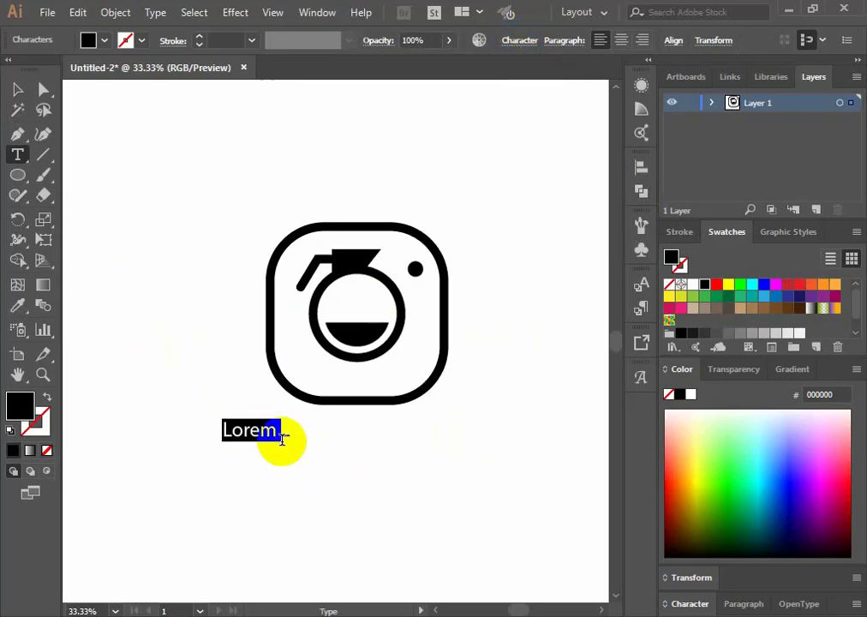
# Replace the placeholder text with "Insta Coffee" and move it to the empty area below and right of the icon
pyautogui.click(292, 433)
pyautogui.moveTo(300, 437); pyautogui.dragTo(216, 429)
pyautogui.press('BackSpace')
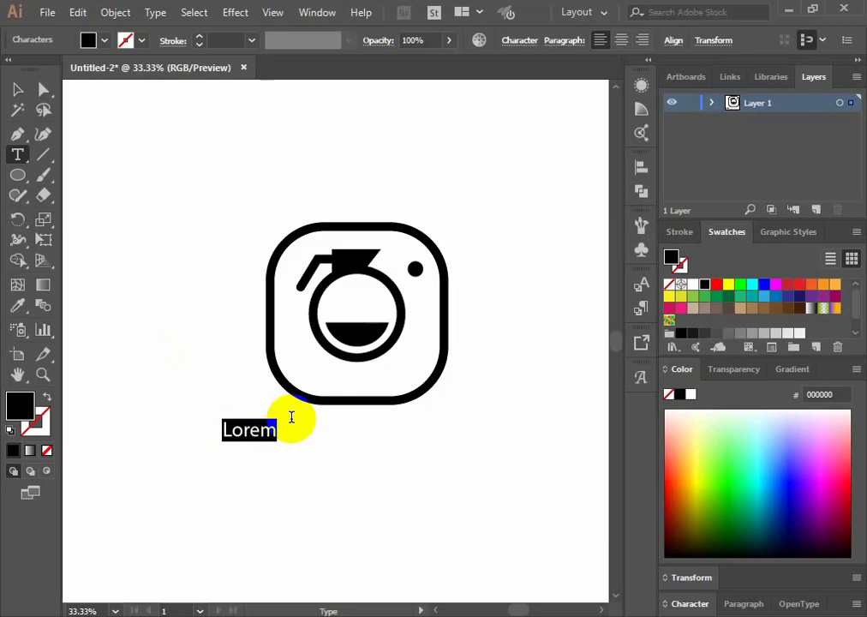
pyautogui.press('BackSpace')
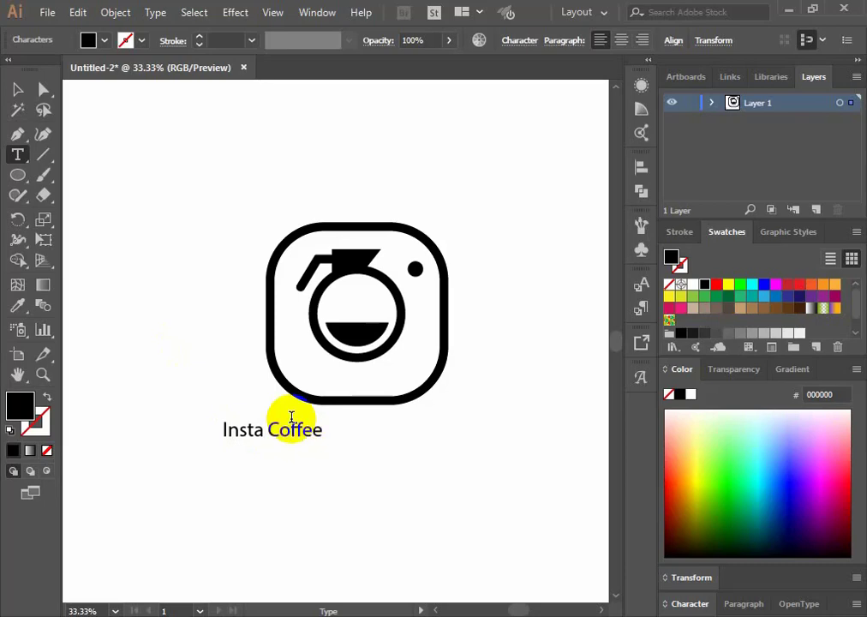
pyautogui.click(18, 89)
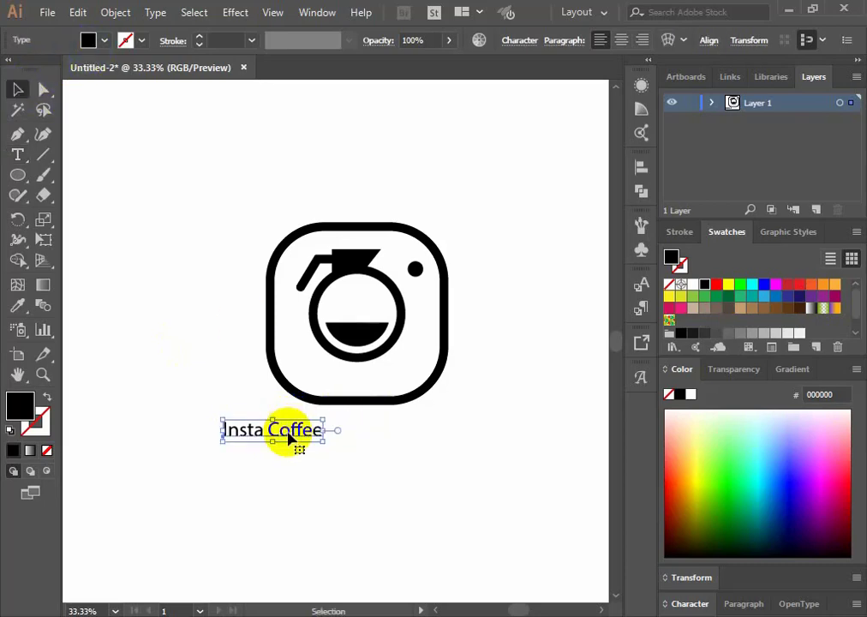
pyautogui.moveTo(290, 437); pyautogui.dragTo(492, 516)
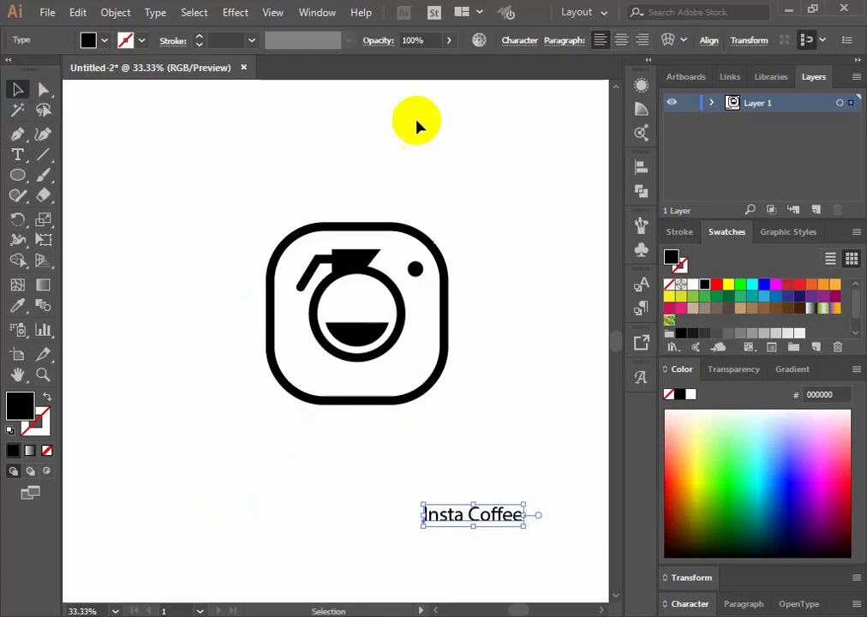
# Change the Insta Coffee text's font to Lato Hairline, finding it by searching the font list for "ne"
pyautogui.click(525, 45)
pyautogui.click(525, 90)
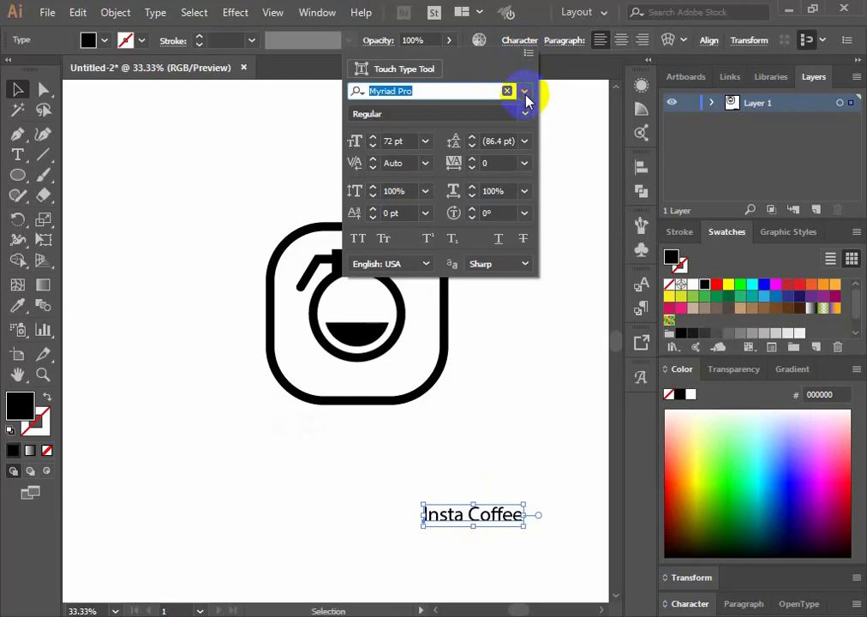
pyautogui.click(526, 93)
pyautogui.click(526, 93)
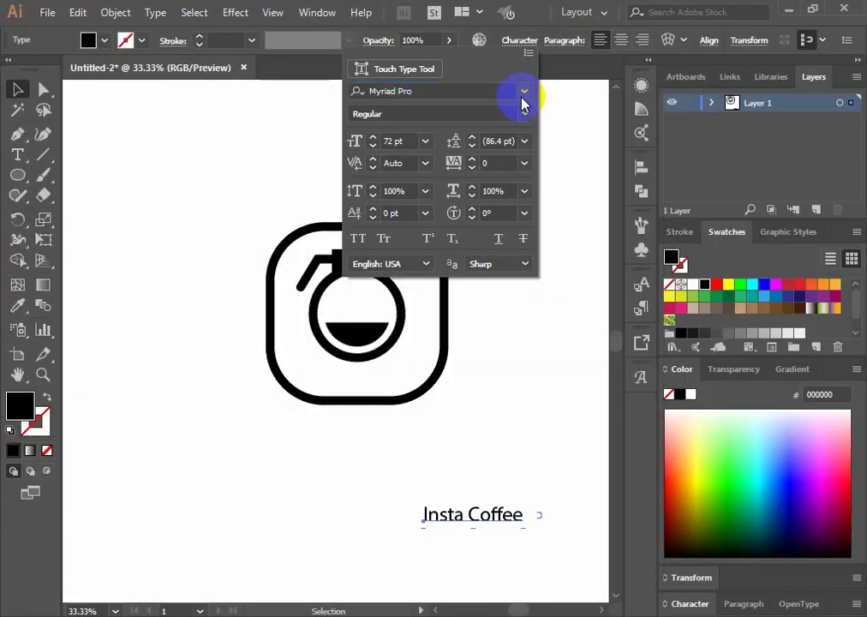
pyautogui.click(524, 92)
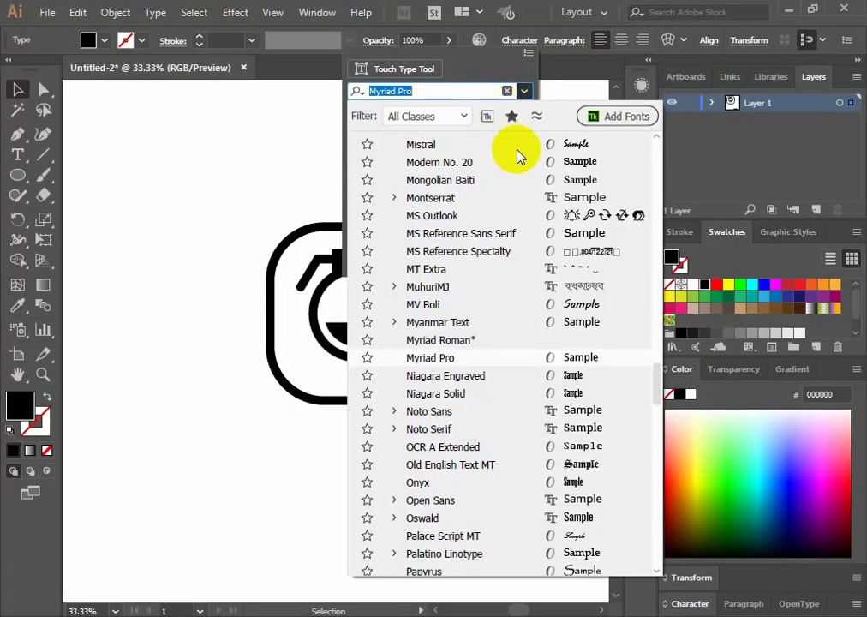
pyautogui.scroll(20, 479, 248)
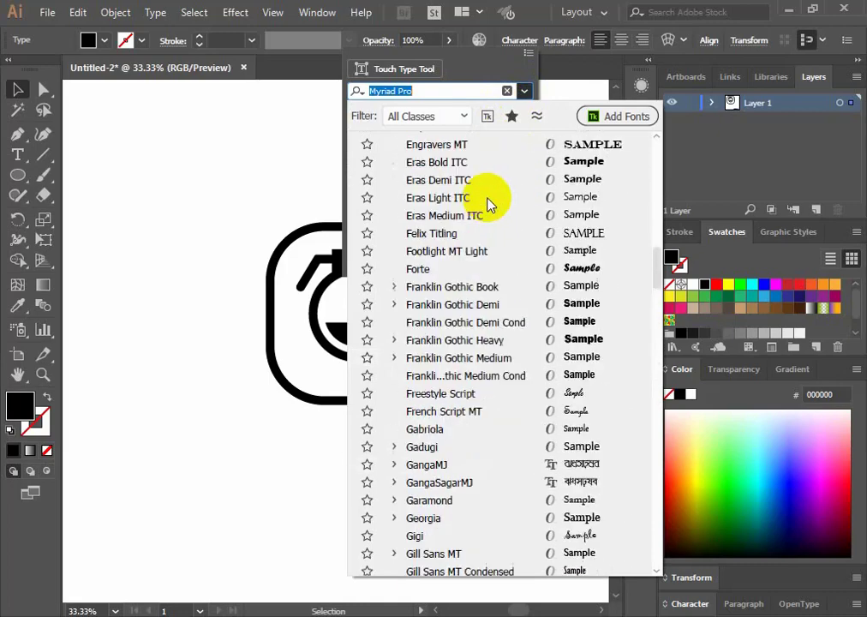
pyautogui.scroll(11, 489, 204)
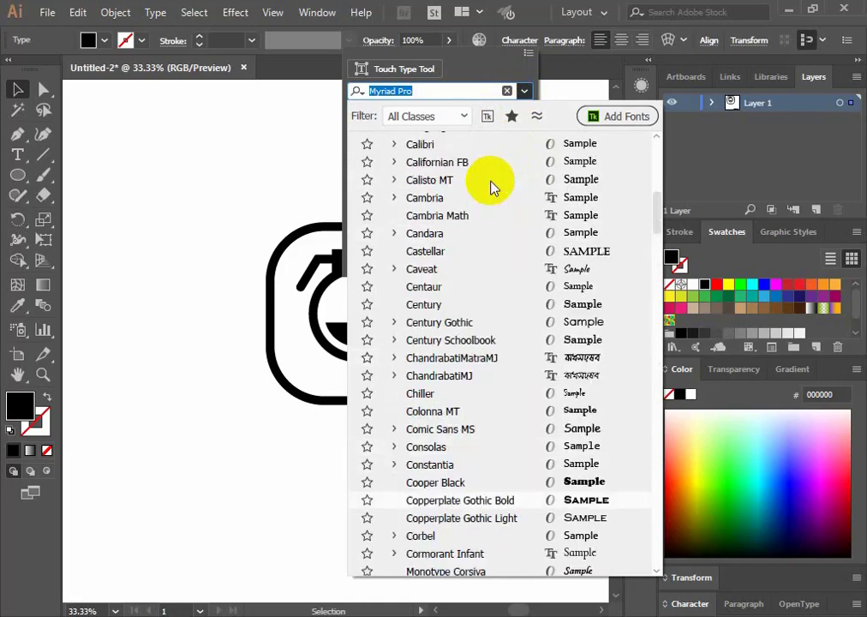
pyautogui.scroll(10, 484, 184)
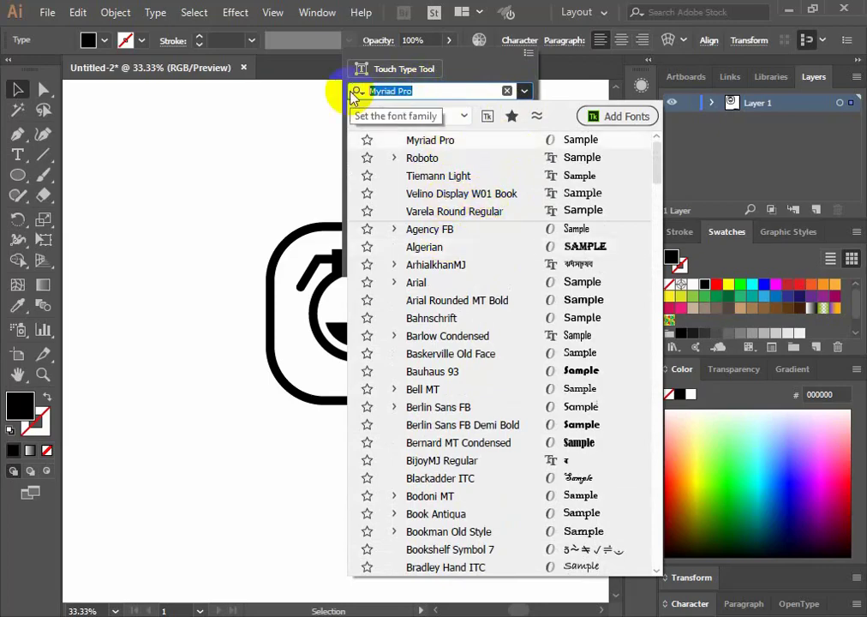
pyautogui.write('ne')
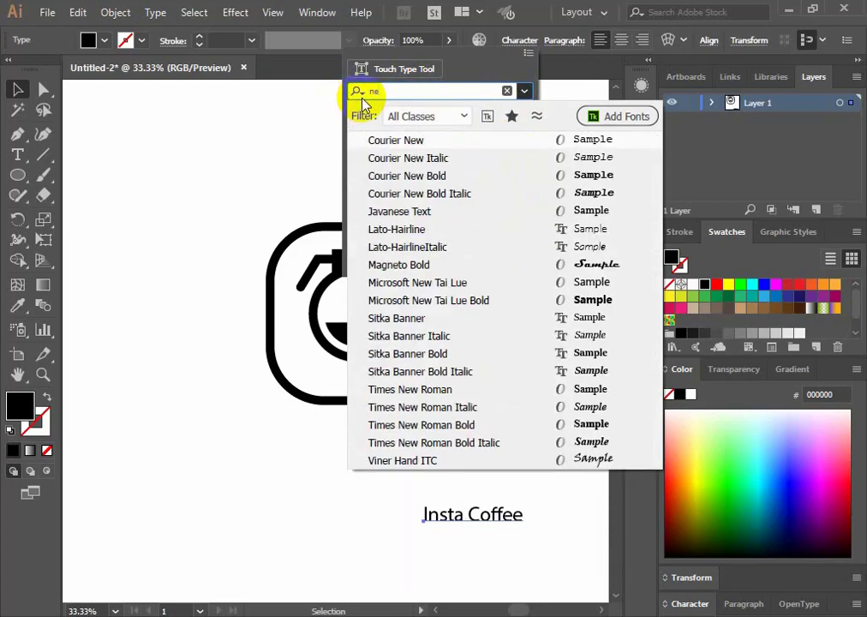
pyautogui.write('x')
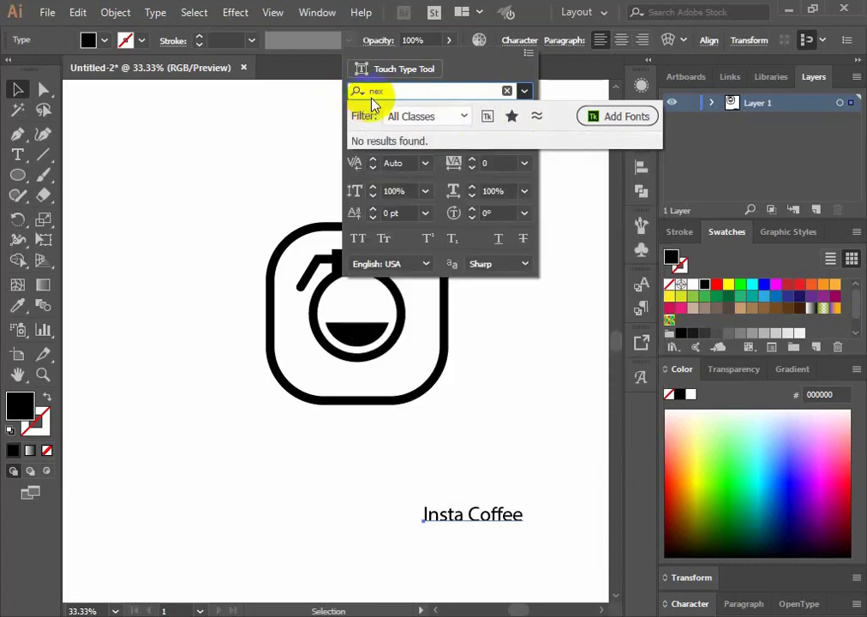
pyautogui.press('BackSpace')
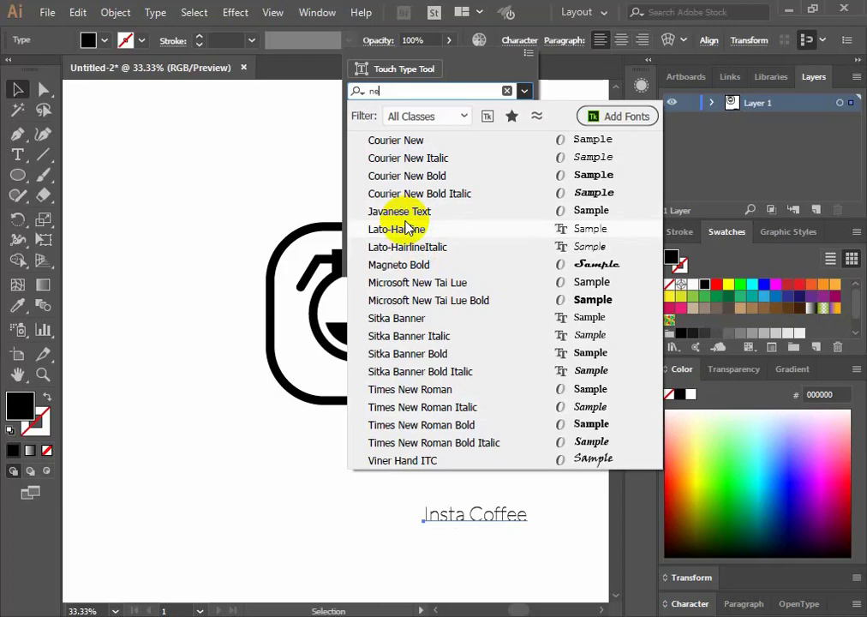
pyautogui.click(404, 232)
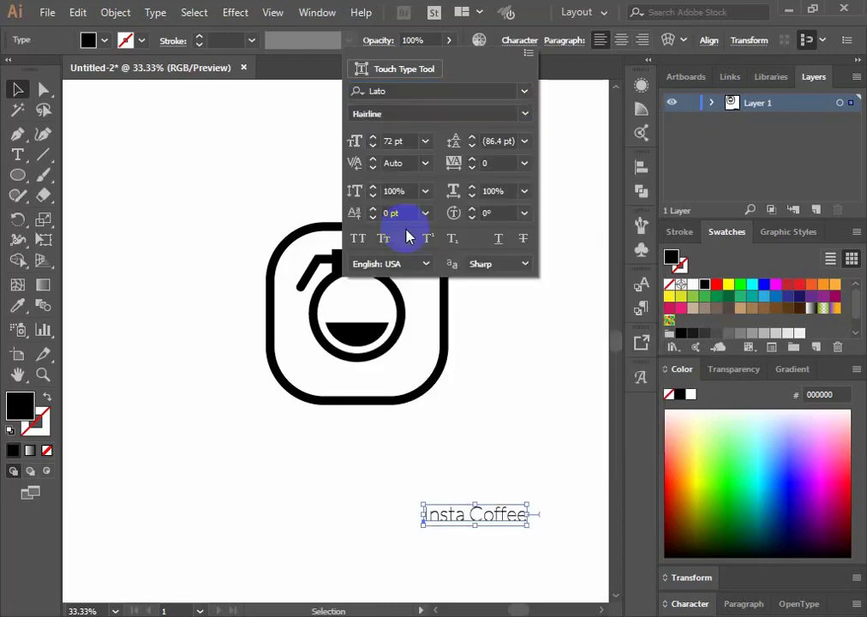
# Set the Insta Coffee text's font style to Bold and turn on Small Caps
pyautogui.click(525, 115)
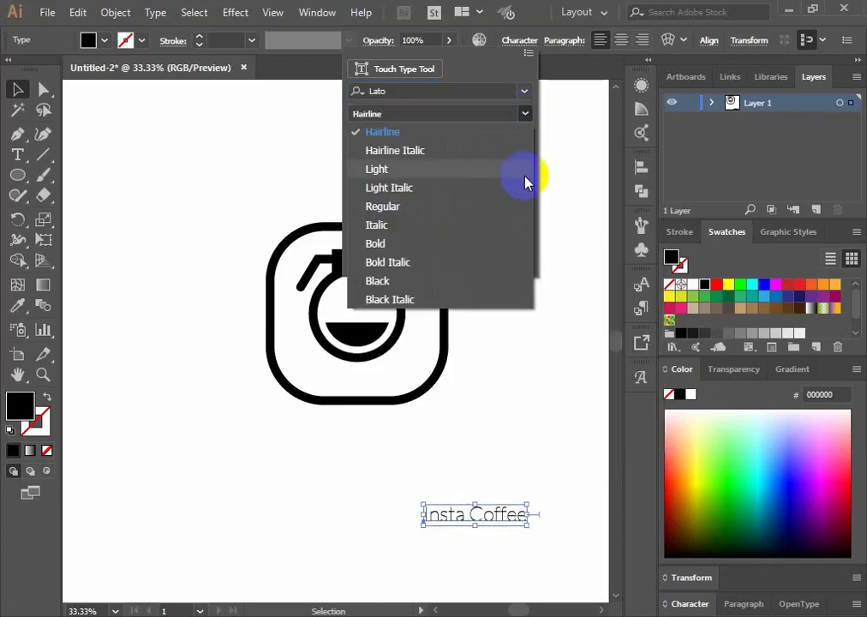
pyautogui.click(388, 244)
pyautogui.click(386, 246)
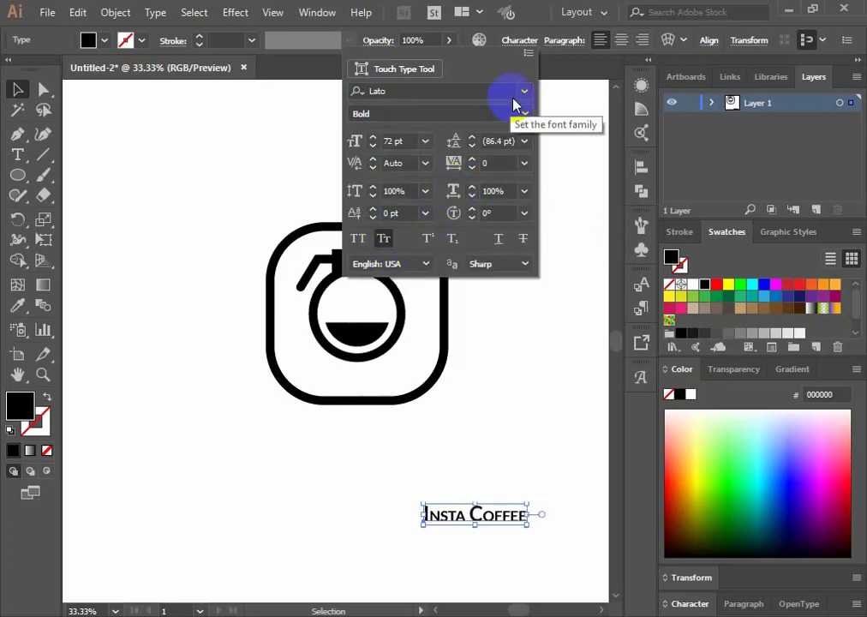
# Try the Black font style on the Insta Coffee text and deselect it
pyautogui.click(529, 117)
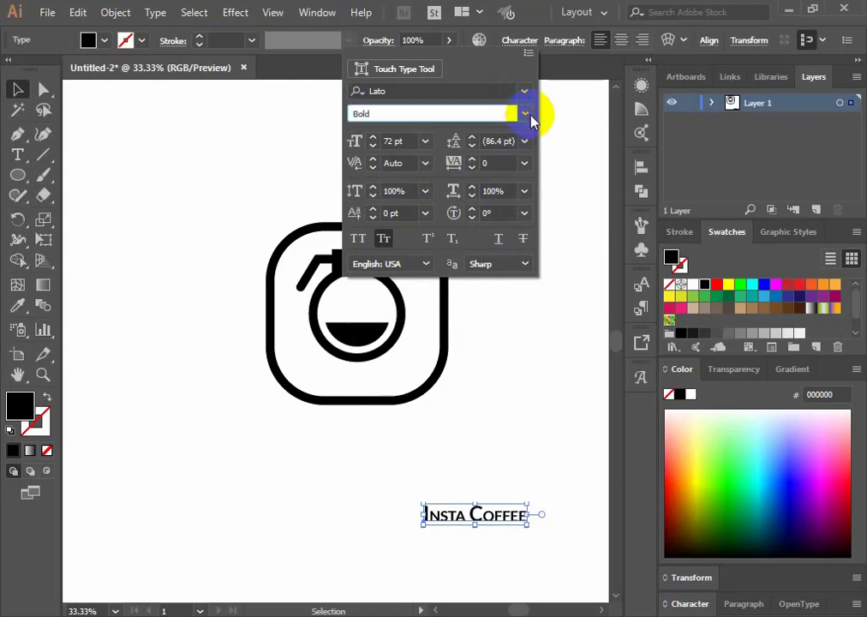
pyautogui.click(529, 116)
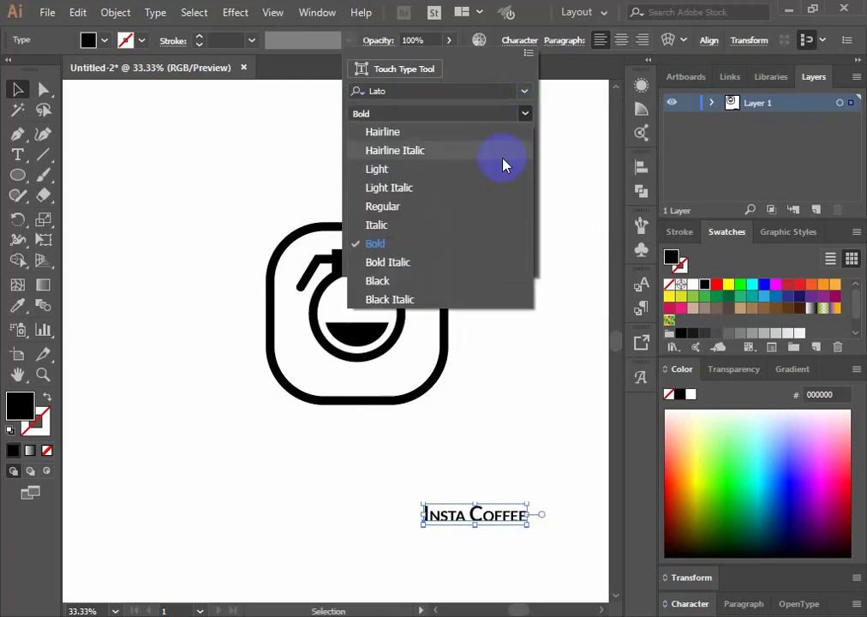
pyautogui.click(394, 281)
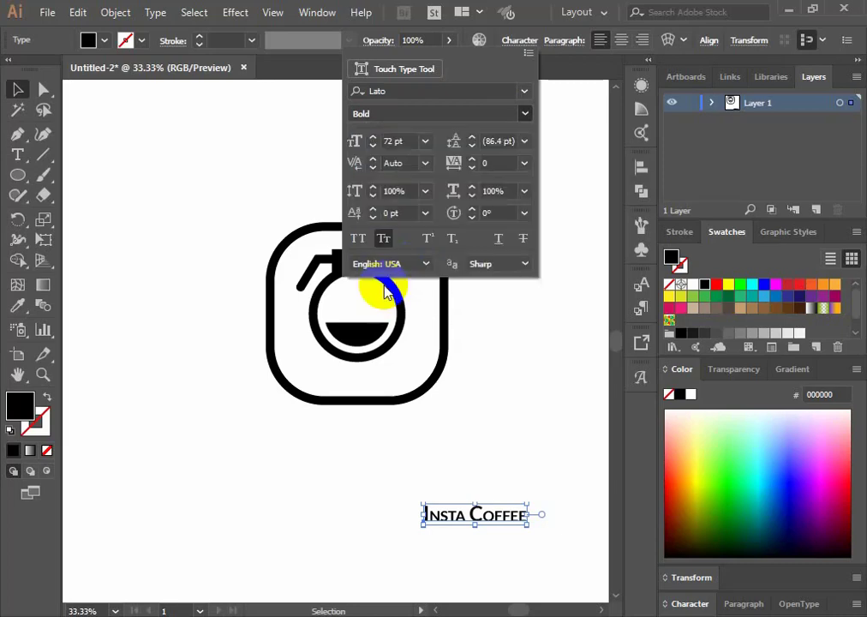
pyautogui.click(522, 284)
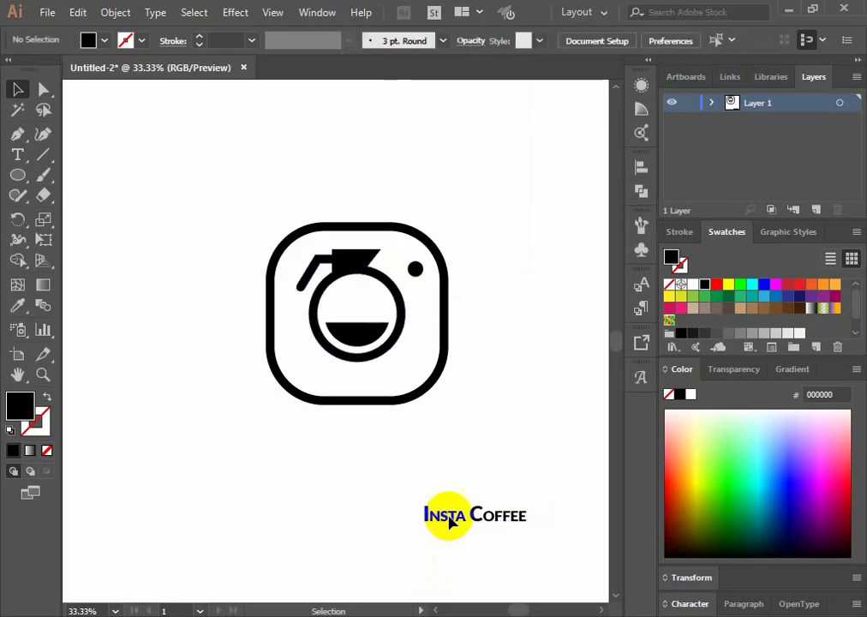
# Move the Insta Coffee text beneath the icon, enlarge it to slightly wider than the icon and shift it up close below the icon
pyautogui.moveTo(478, 523); pyautogui.dragTo(350, 467)
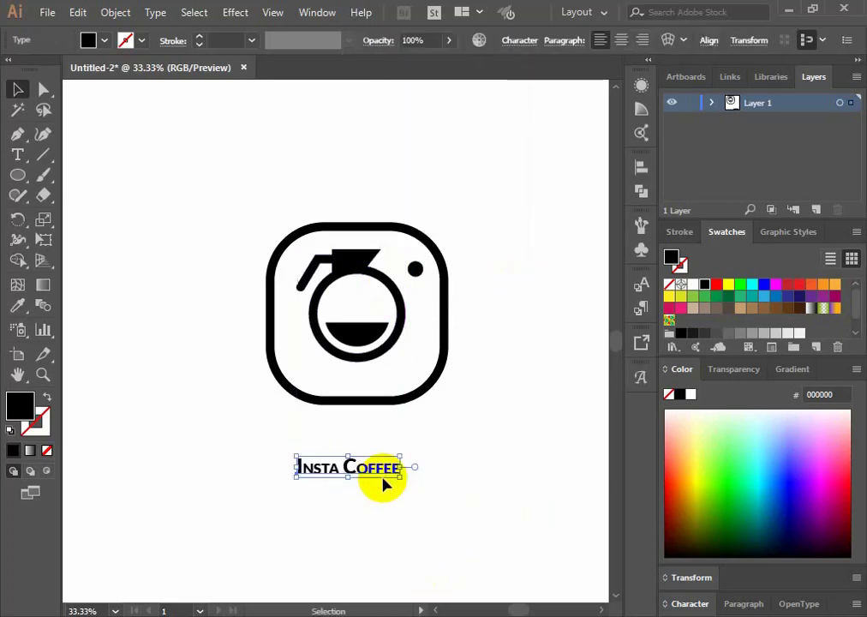
pyautogui.moveTo(402, 454); pyautogui.dragTo(466, 404)
pyautogui.click(518, 390)
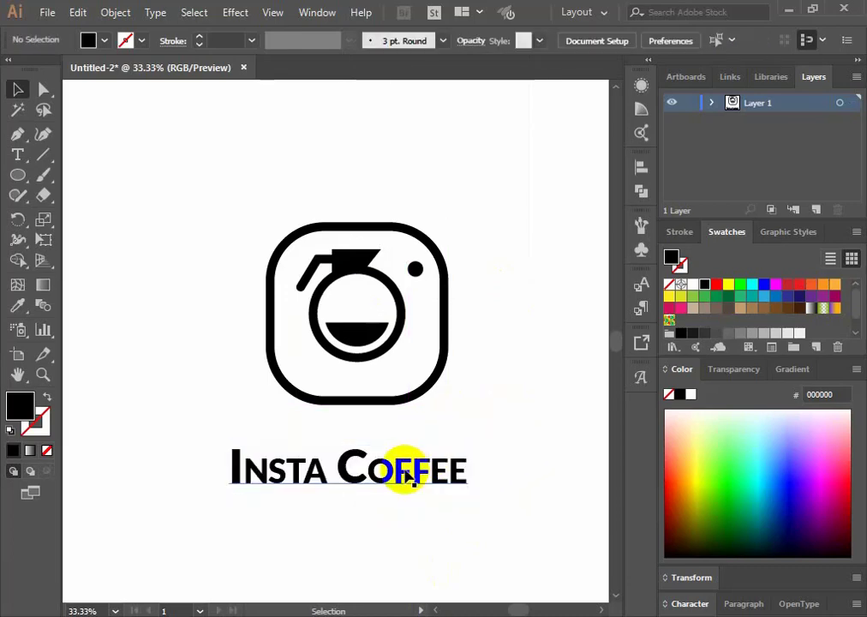
pyautogui.moveTo(404, 469); pyautogui.dragTo(406, 445)
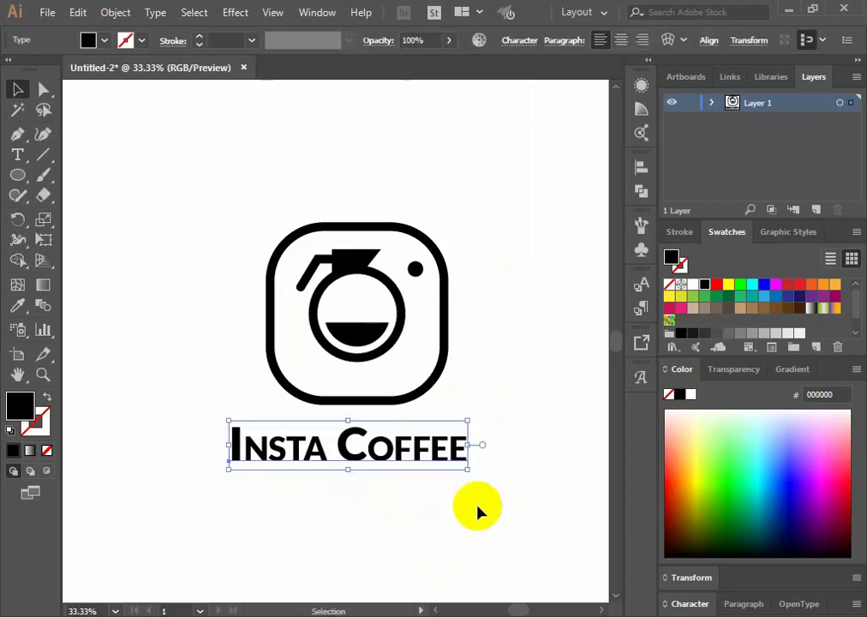
# Align the Insta Coffee text horizontally centered to the icon, using the icon as the key object
pyautogui.click(471, 517)
pyautogui.moveTo(458, 519); pyautogui.dragTo(307, 323)
pyautogui.click(415, 403)
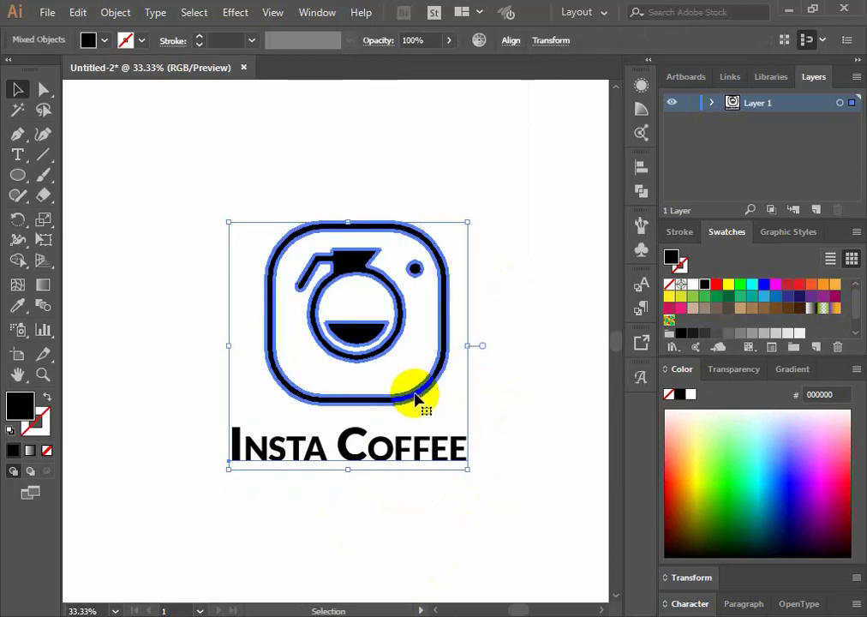
pyautogui.click(640, 169)
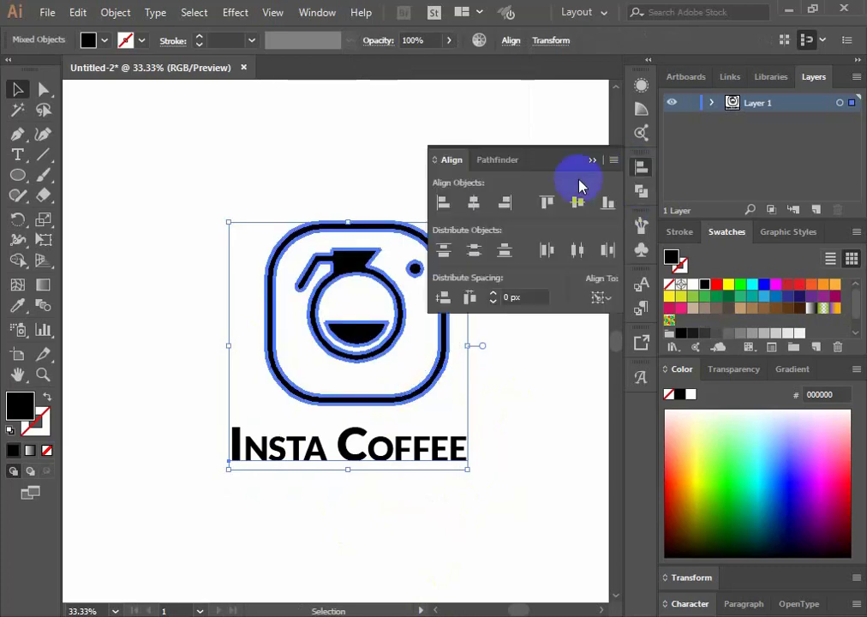
pyautogui.click(473, 204)
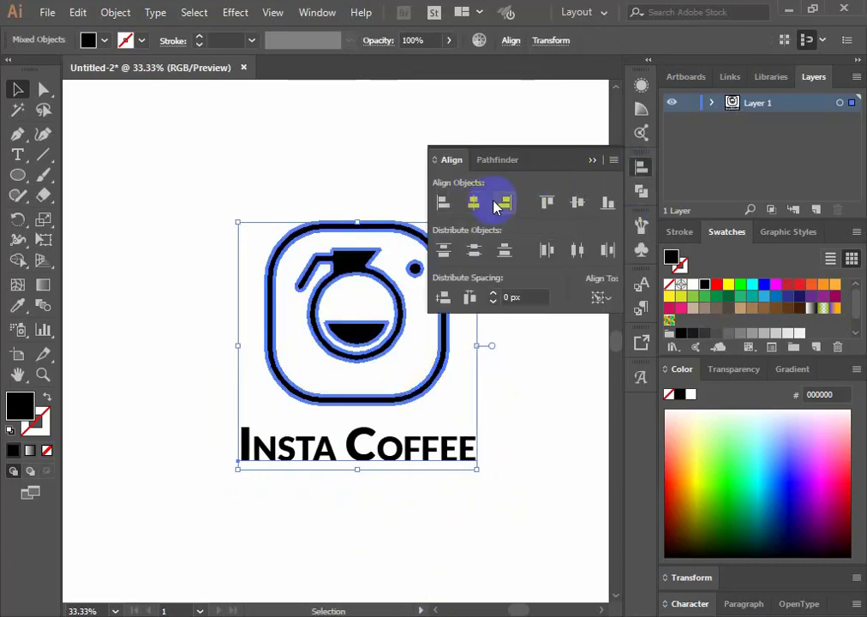
# Try vertical center alignment of the icon and text, undo it and clear the selection
pyautogui.click(577, 203)
pyautogui.hotkey('ctrl', 'z')
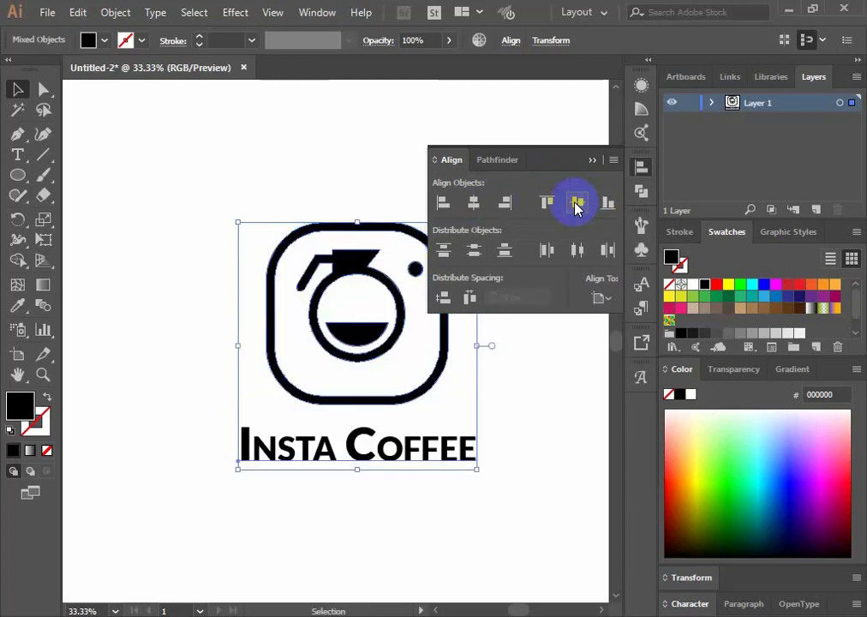
pyautogui.hotkey('ctrl', 'shift', 'a')
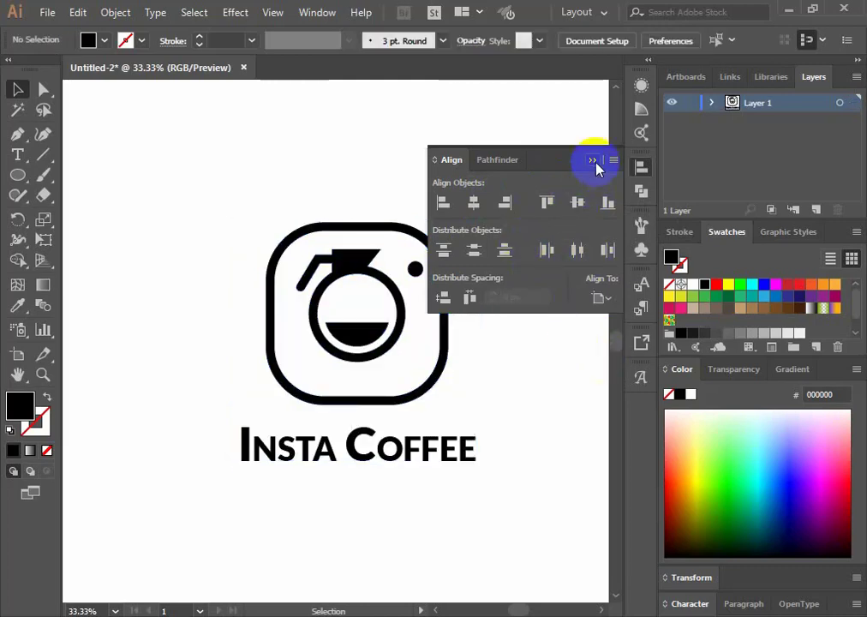
pyautogui.click(511, 186)
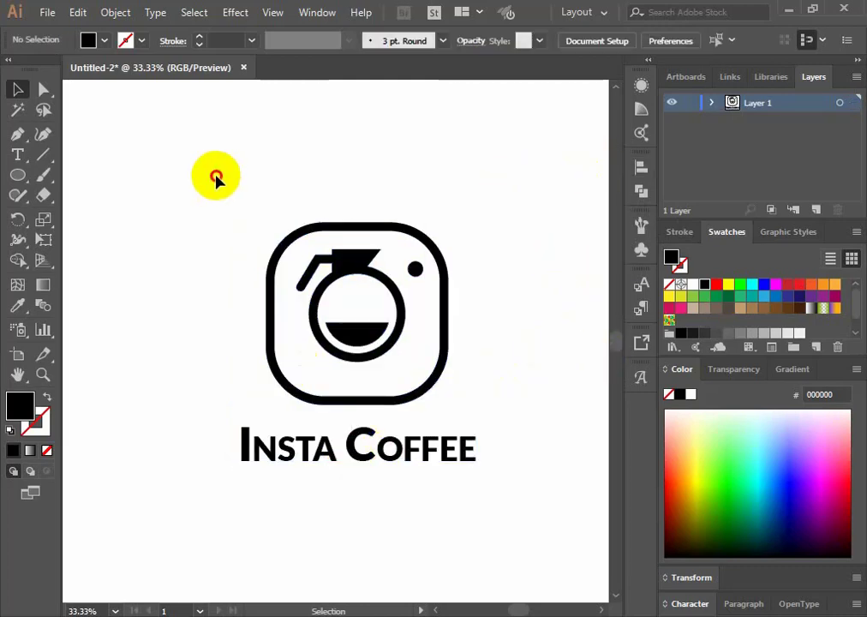
# Recolor the icon and text together, trying several fill colors and ending with crimson e40057
pyautogui.moveTo(215, 178); pyautogui.dragTo(539, 505)
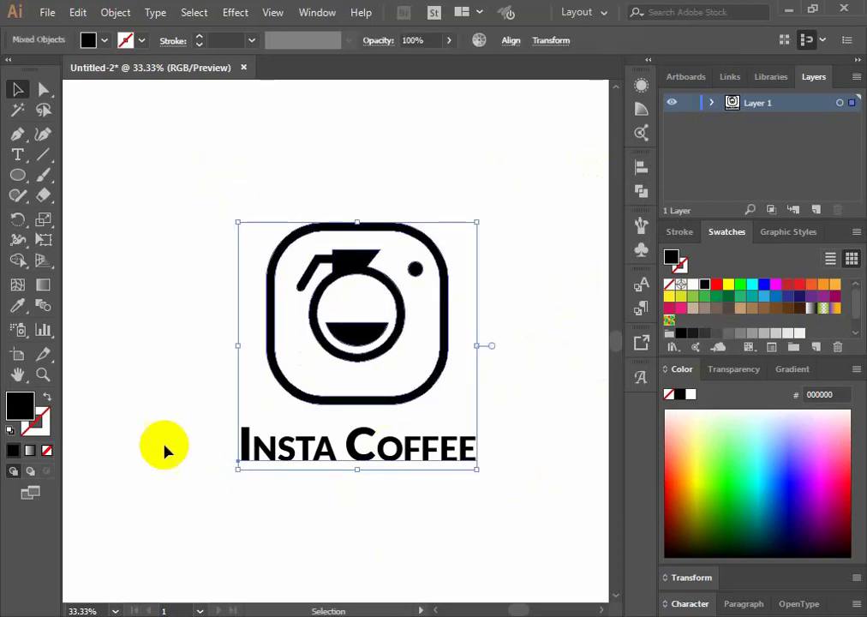
pyautogui.click(712, 466)
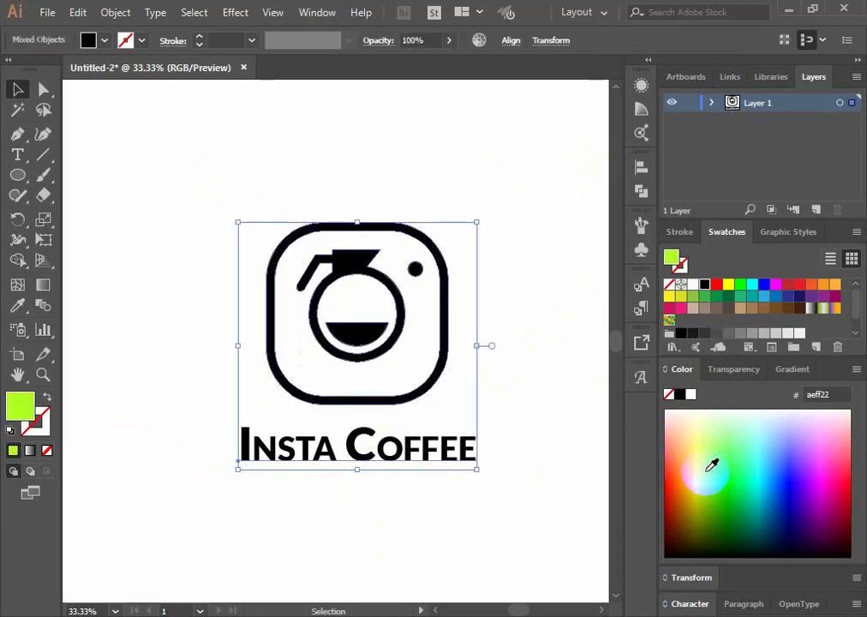
pyautogui.click(767, 452)
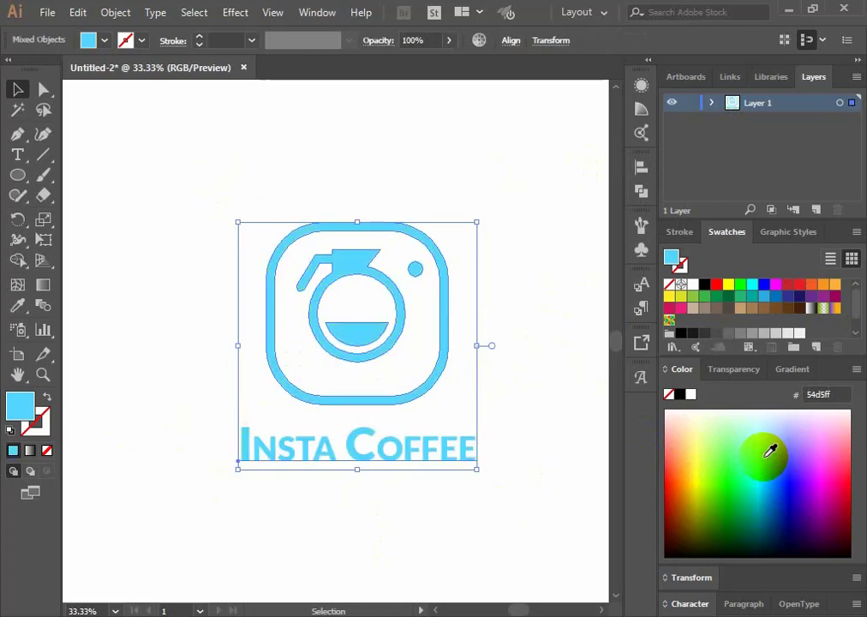
pyautogui.click(795, 470)
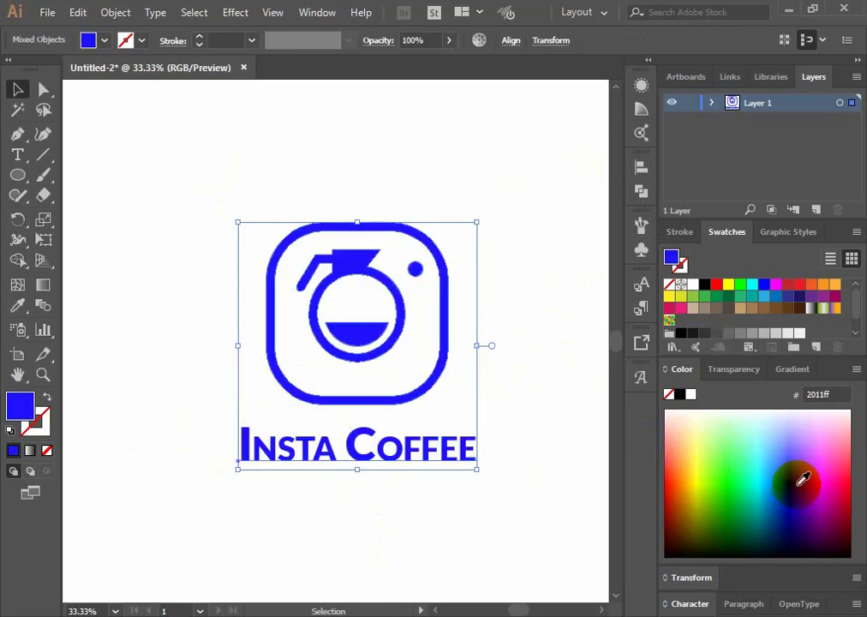
pyautogui.click(840, 487)
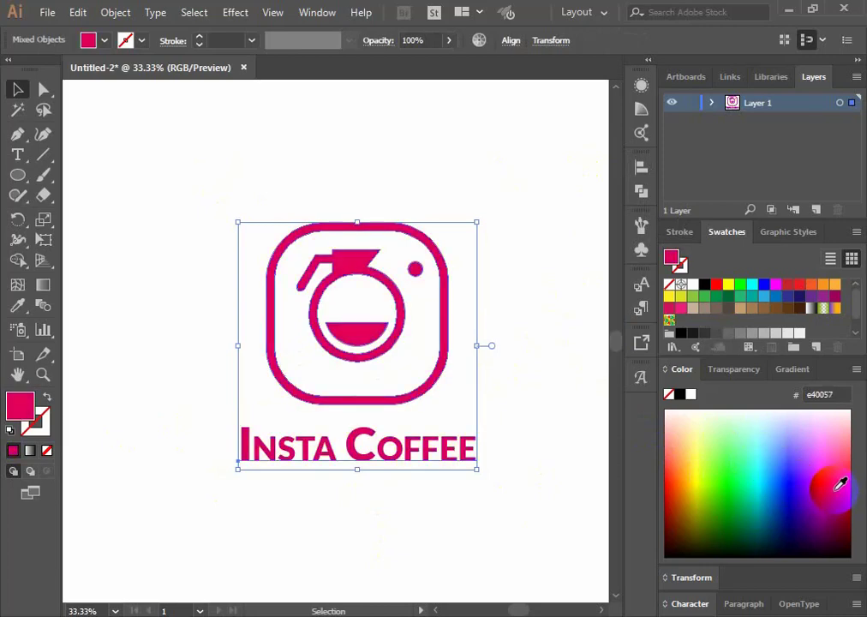
pyautogui.click(561, 370)
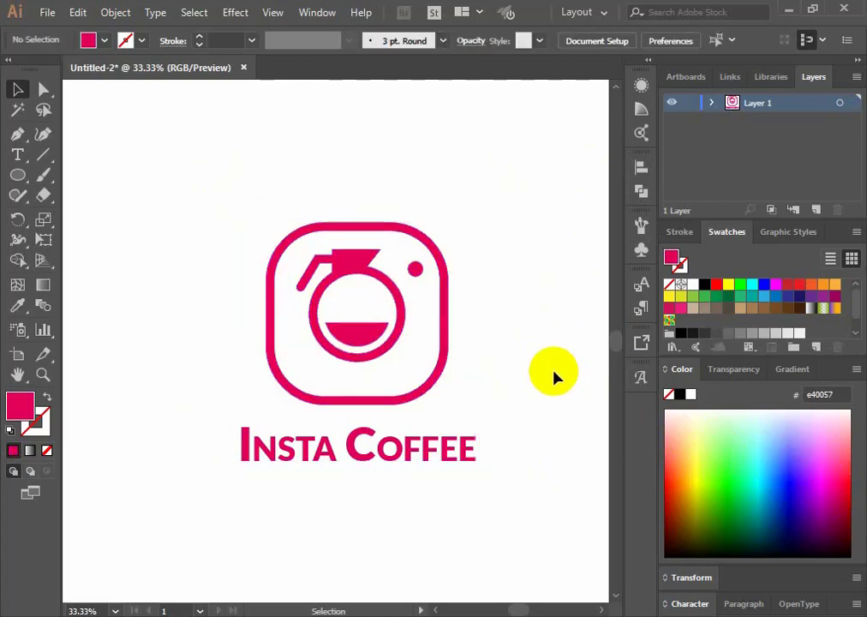
# Create a 2000 × 2000 px rectangle with the Rectangle tool, with width and height proportions unlinked
pyautogui.hotkey('ctrl', '-')
pyautogui.hotkey('ctrl', '-')
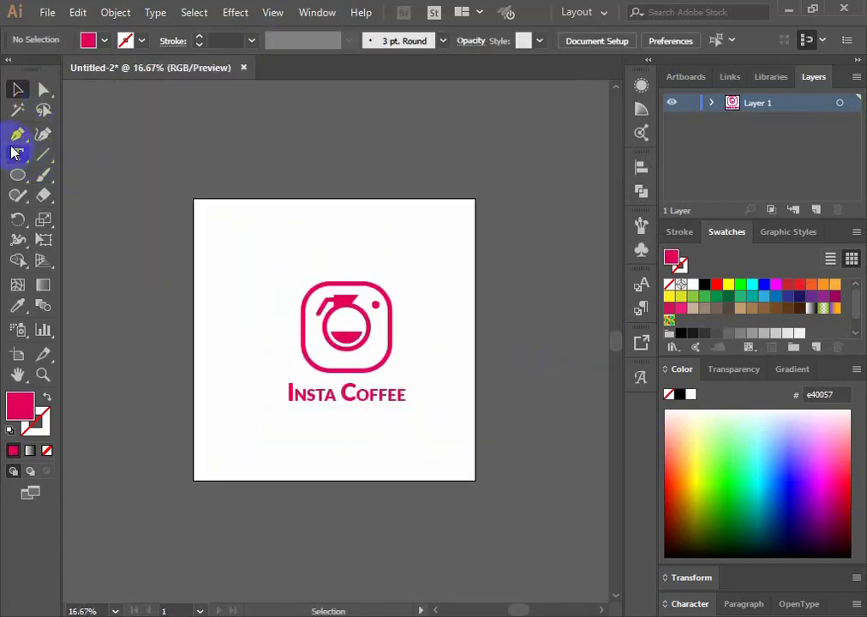
pyautogui.moveTo(23, 182); pyautogui.dragTo(73, 181)
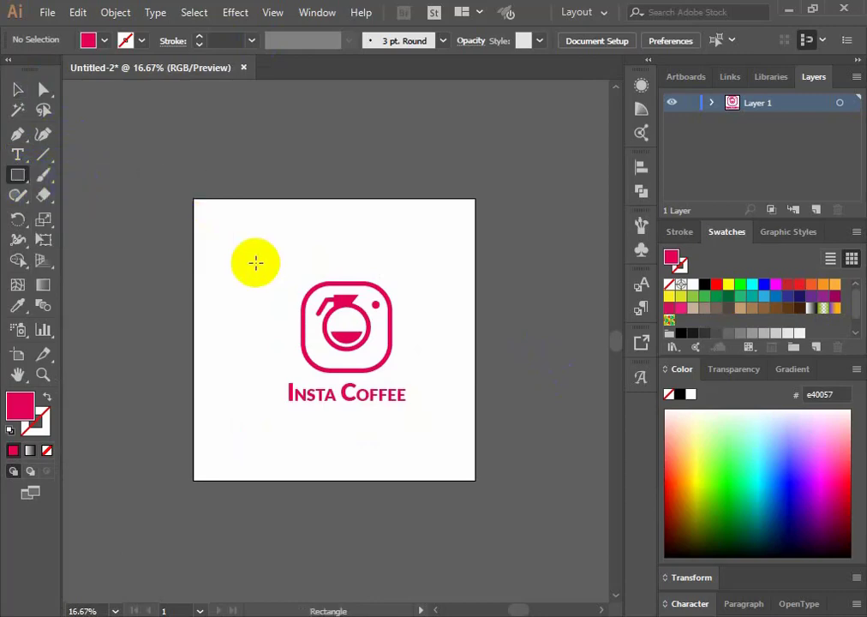
pyautogui.click(255, 263)
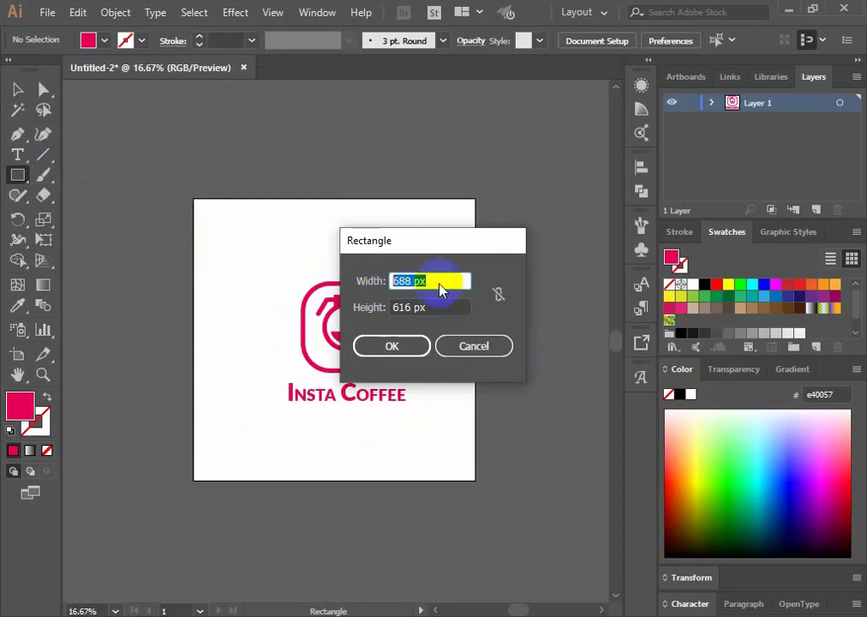
pyautogui.click(499, 294)
pyautogui.click(369, 280)
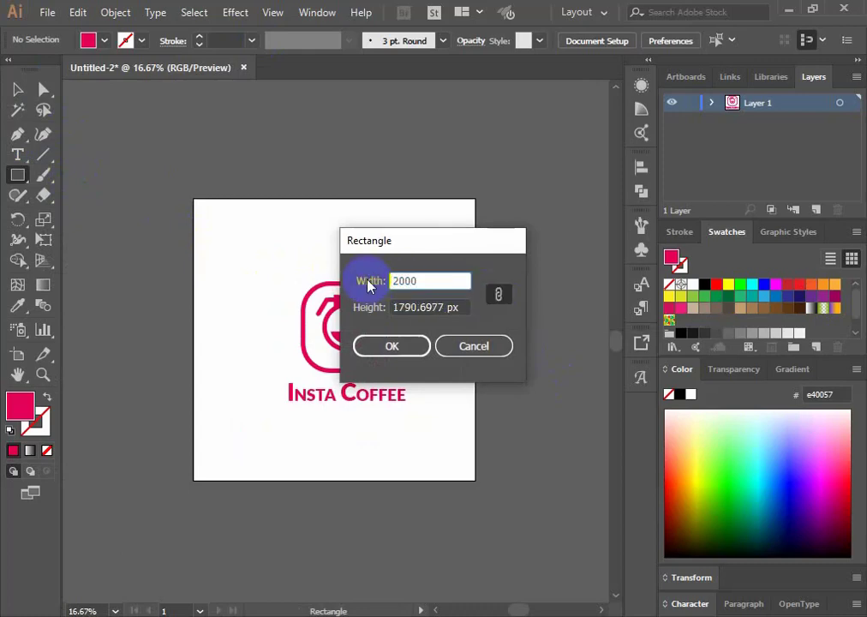
pyautogui.moveTo(463, 310); pyautogui.dragTo(409, 323)
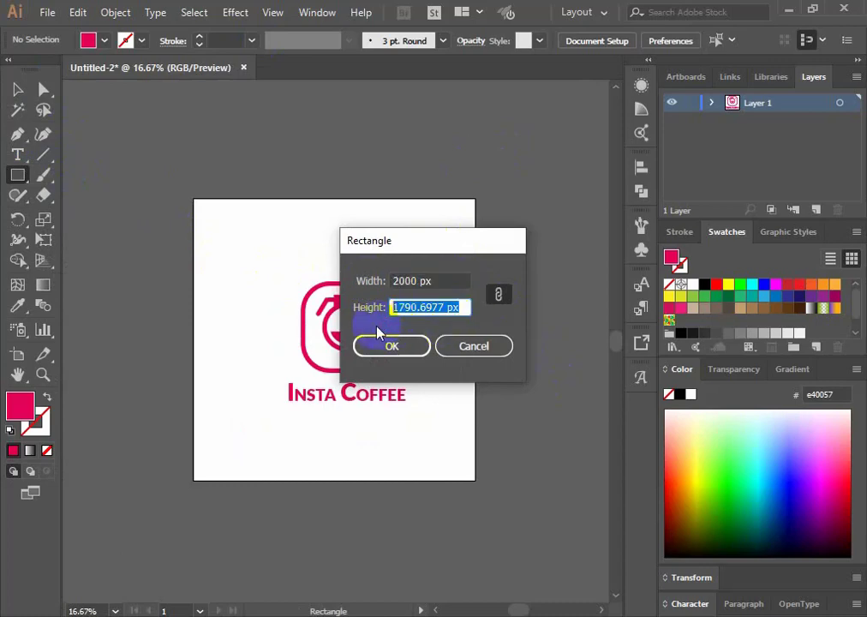
pyautogui.click(384, 342)
pyautogui.click(499, 295)
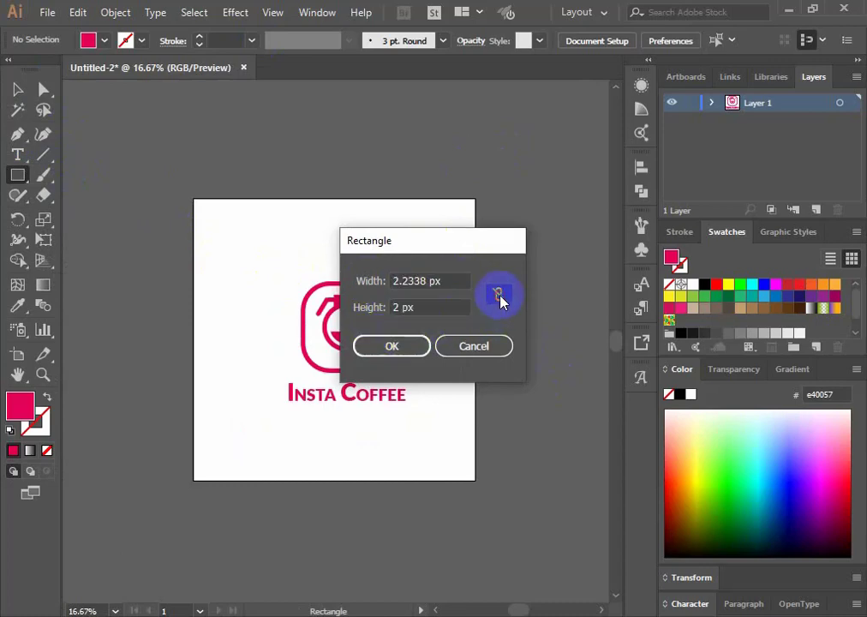
pyautogui.click(410, 282)
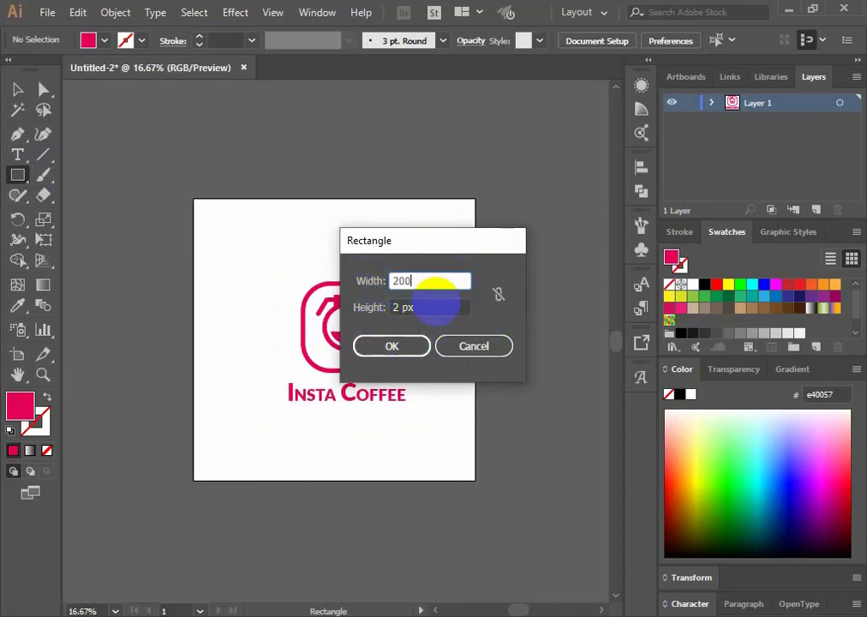
pyautogui.moveTo(428, 309); pyautogui.dragTo(386, 318)
pyautogui.write('2000')
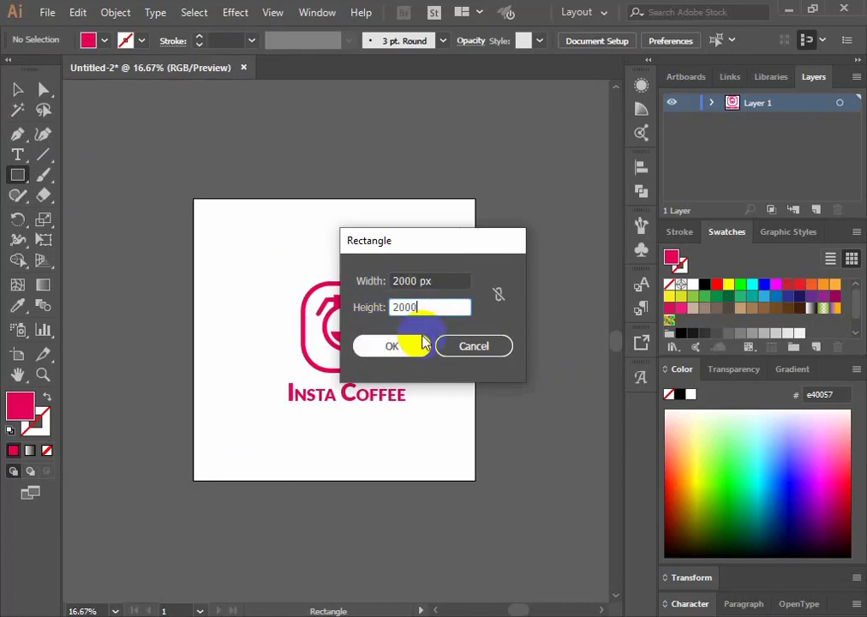
pyautogui.click(400, 359)
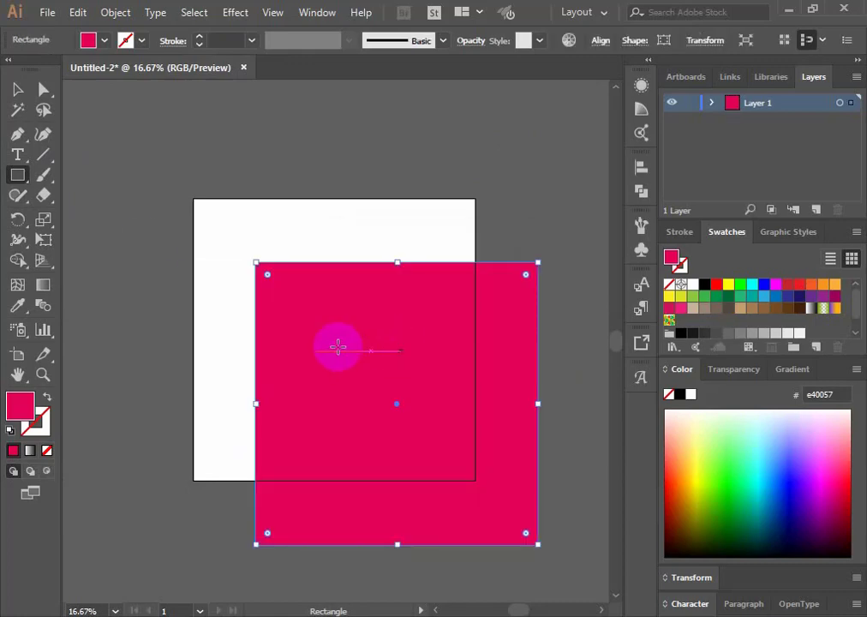
# Fill the new rectangle with white ffffff and move it so that it exactly covers the artboard
pyautogui.doubleClick(24, 404)
pyautogui.moveTo(464, 277)
pyautogui.mouseDown()
pyautogui.moveTo(373, 209)
pyautogui.moveTo(464, 219)
pyautogui.moveTo(385, 220)
pyautogui.moveTo(368, 210)
pyautogui.mouseUp()
pyautogui.click(758, 229)
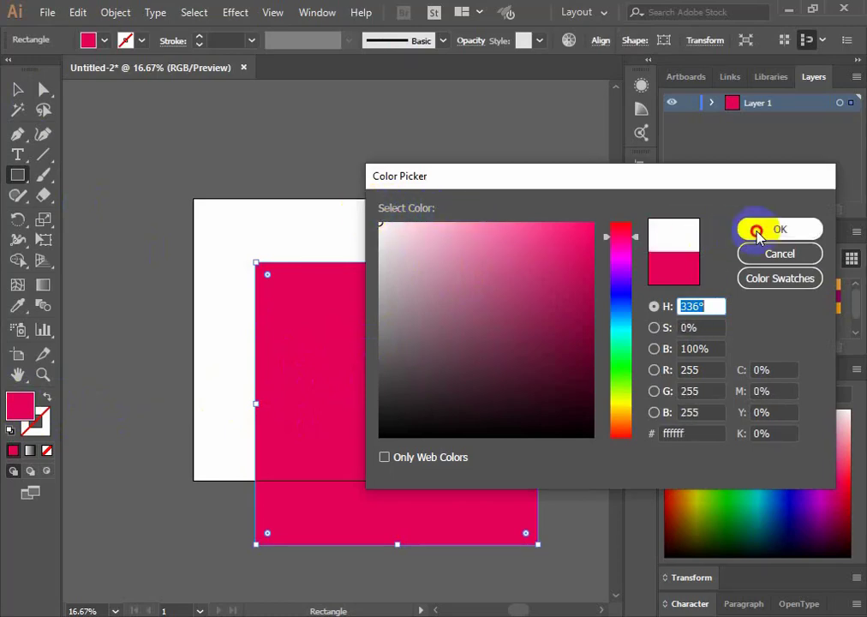
pyautogui.click(27, 89)
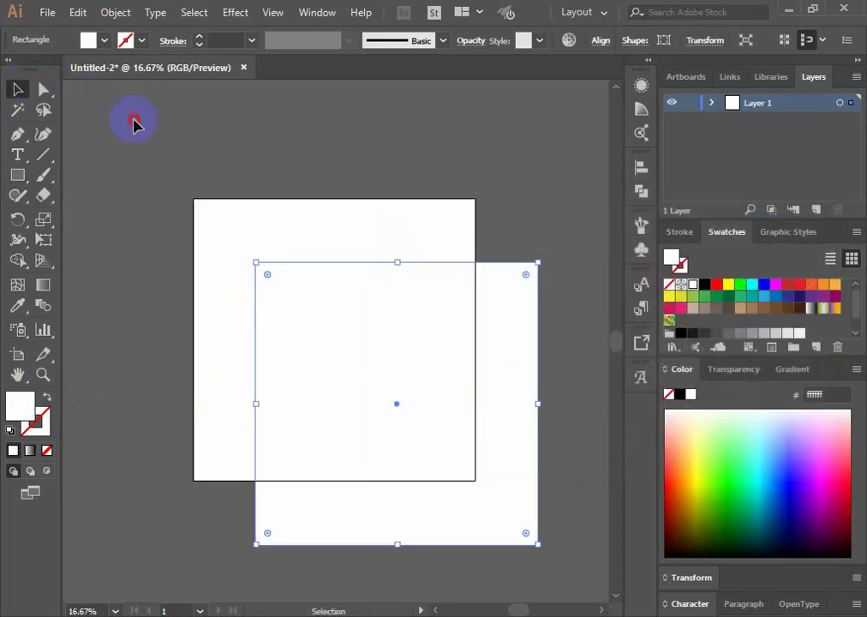
pyautogui.click(132, 122)
pyautogui.moveTo(497, 428); pyautogui.dragTo(429, 365)
# Send the white rectangle to the back behind the icon and text, and clear the selection
pyautogui.rightClick(397, 305)
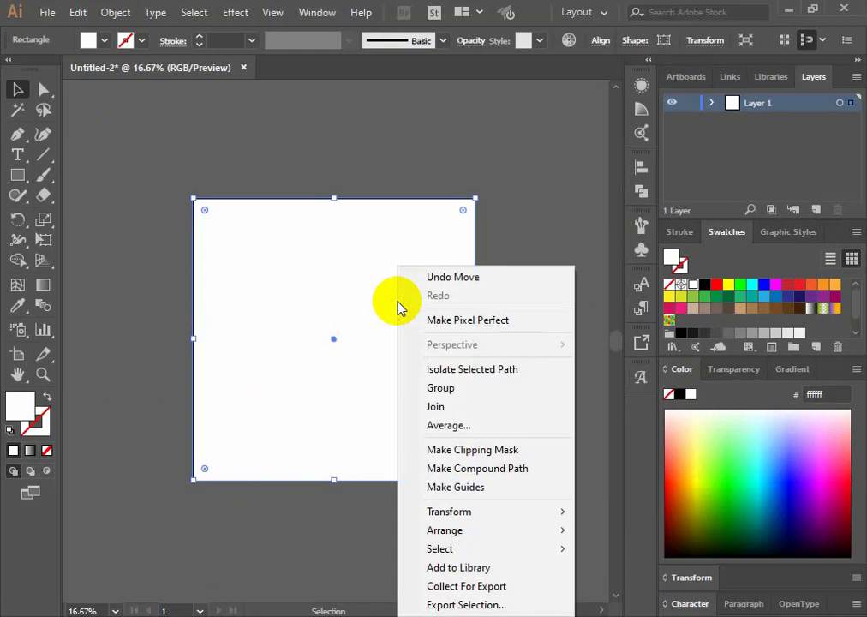
pyautogui.click(304, 247)
pyautogui.rightClick(305, 245)
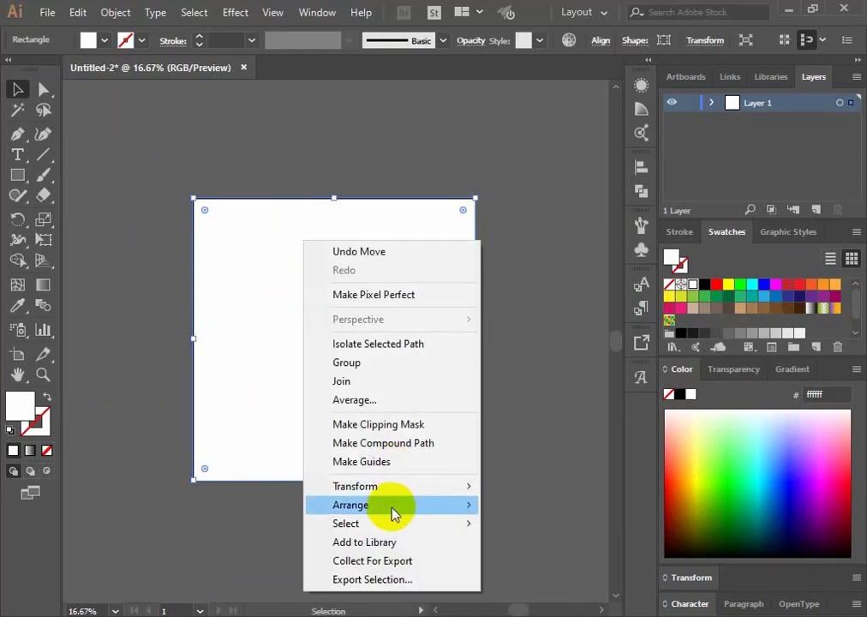
pyautogui.moveTo(390, 511)
pyautogui.click(518, 560)
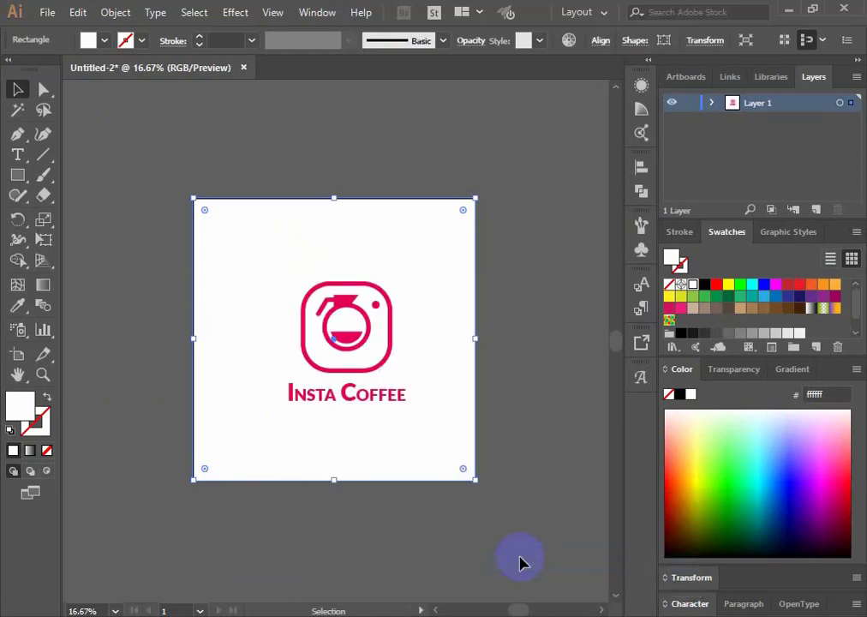
pyautogui.click(139, 159)
pyautogui.moveTo(166, 152); pyautogui.dragTo(549, 532)
pyautogui.doubleClick(427, 301)
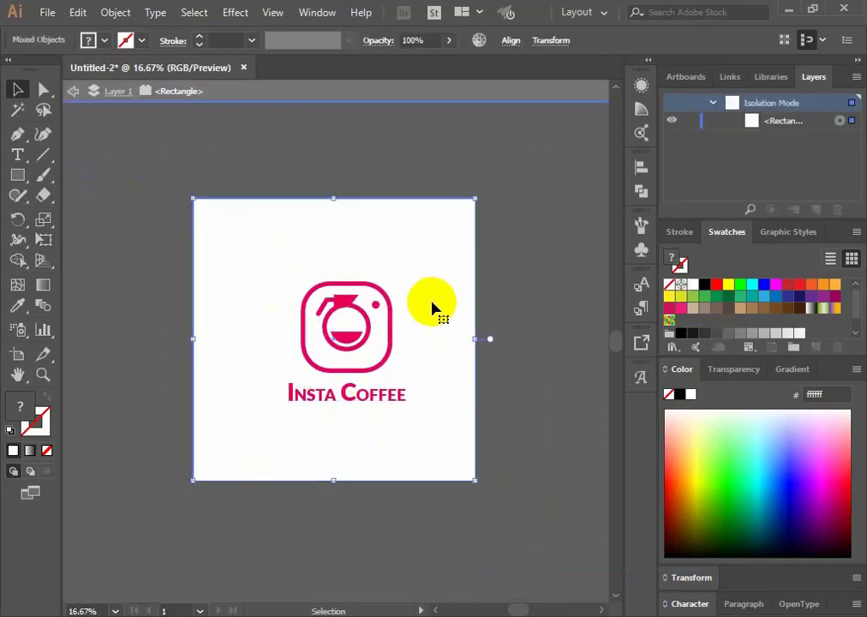
pyautogui.doubleClick(215, 175)
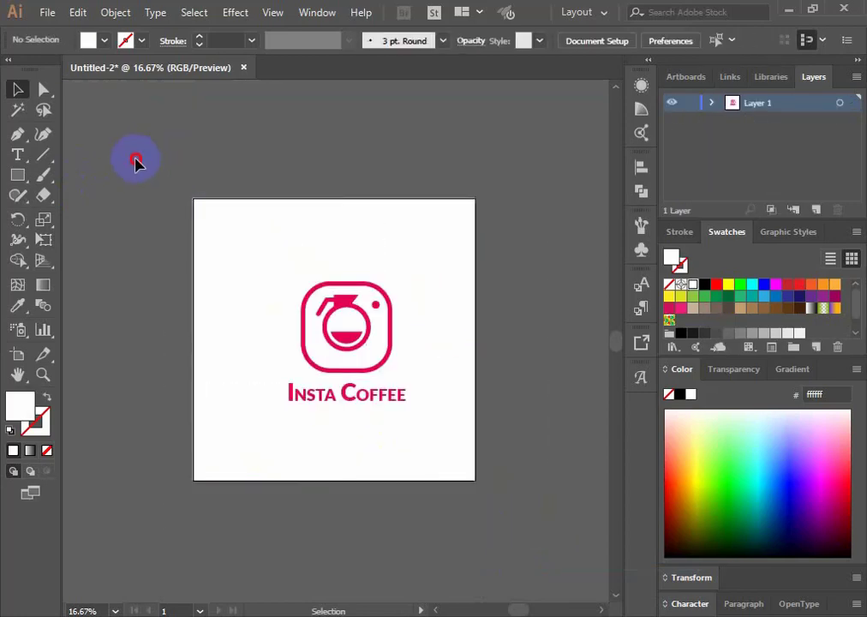
# Select the icon, text and white rectangle together and align their horizontal centers
pyautogui.moveTo(150, 154); pyautogui.dragTo(443, 382)
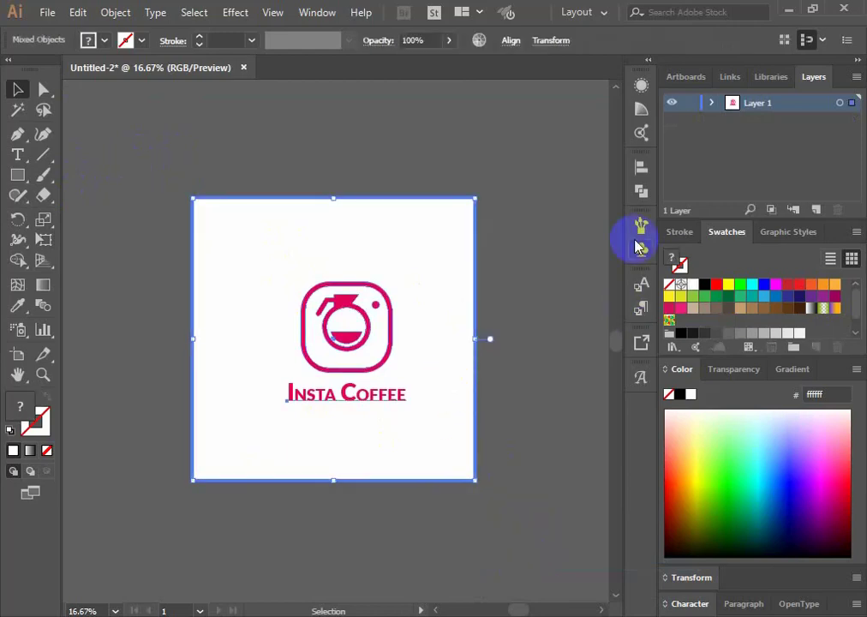
pyautogui.click(642, 171)
pyautogui.click(473, 203)
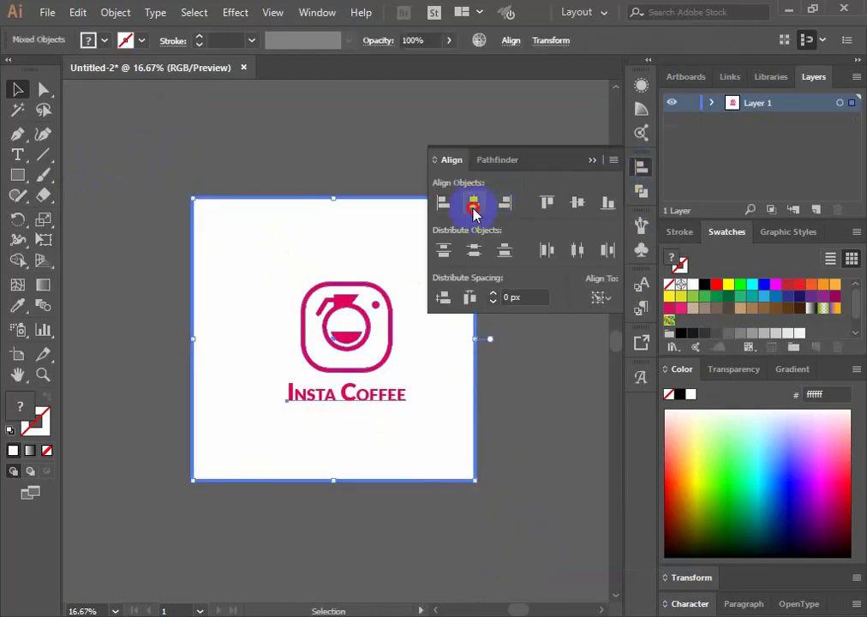
# Try vertical center alignment of the icon, text and background rectangle, and undo it
pyautogui.click(576, 205)
pyautogui.click(593, 160)
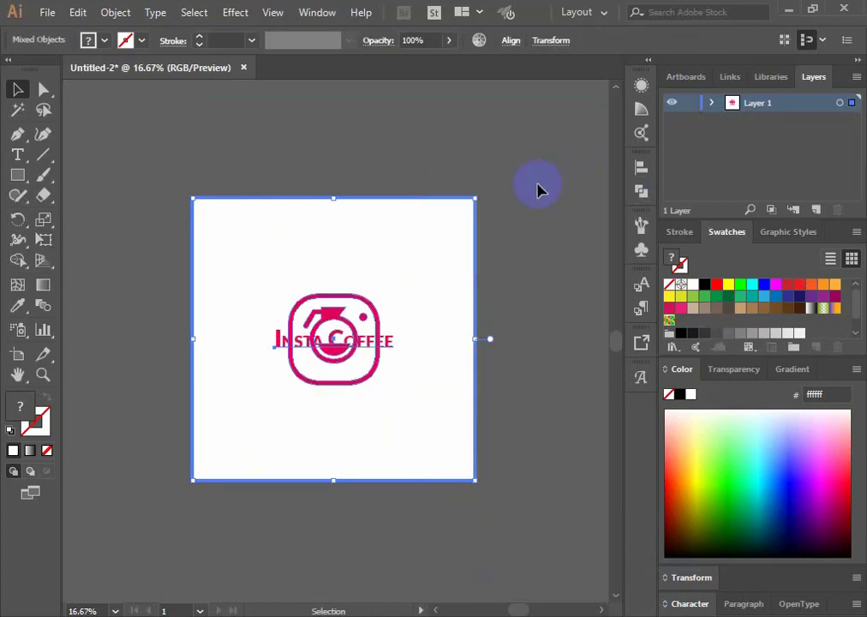
pyautogui.click(534, 199)
pyautogui.hotkey('ctrl', 'z')
# Group the icon with the Insta Coffee text, leaving out the background rectangle, and clear the selection
pyautogui.click(286, 358)
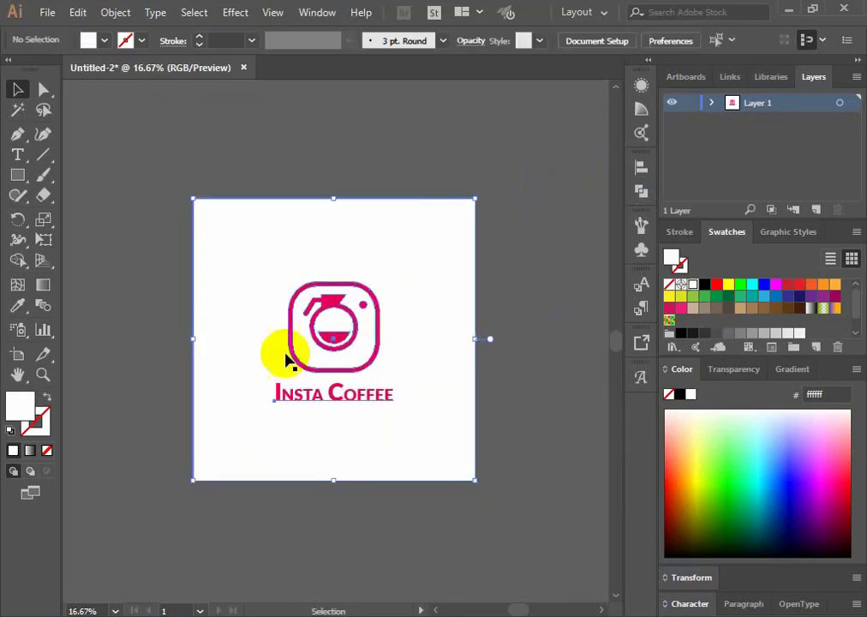
pyautogui.click(351, 365)
pyautogui.keyDown('shift'); pyautogui.click(366, 397); pyautogui.keyUp('shift')
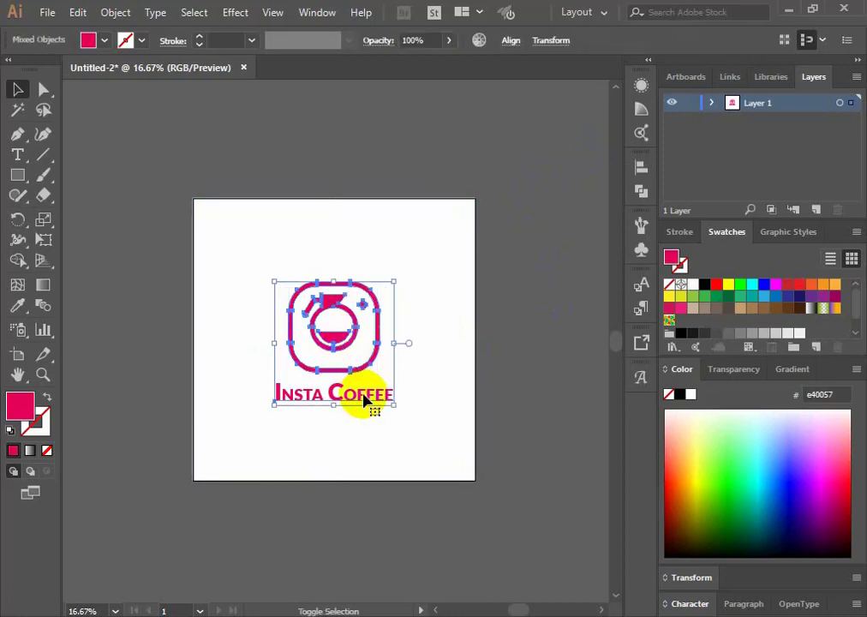
pyautogui.rightClick(344, 342)
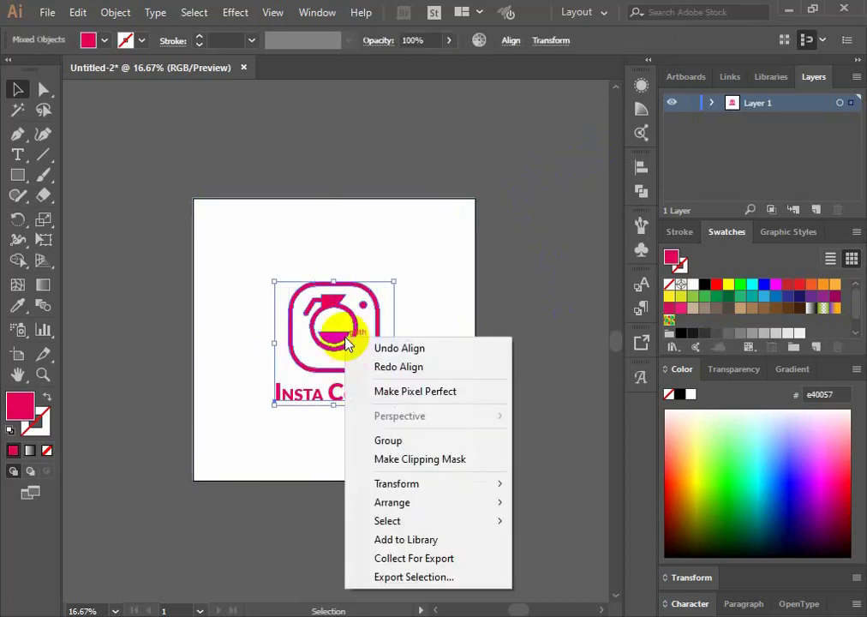
pyautogui.click(401, 440)
pyautogui.click(440, 431)
pyautogui.click(511, 418)
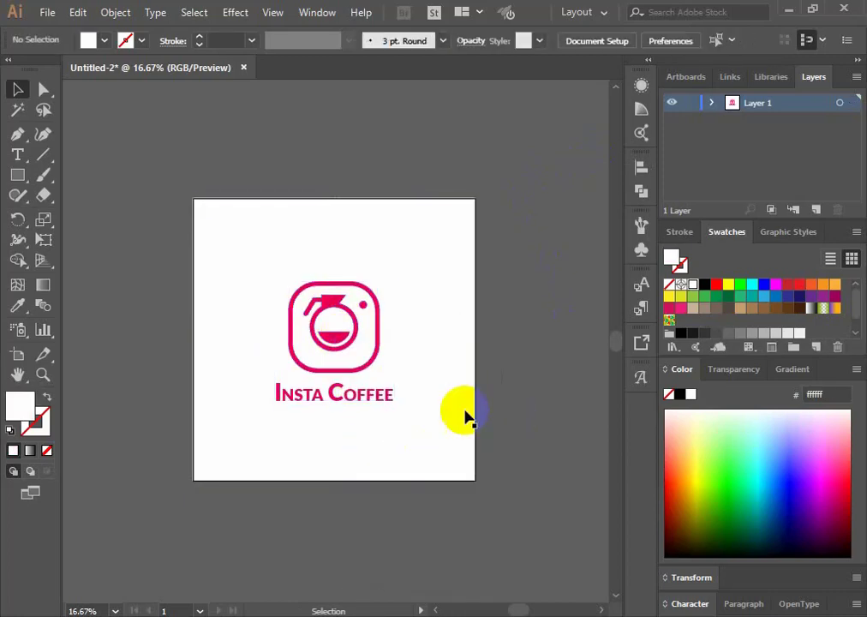
# Align the logo group and the background rectangle by their vertical centers, and clear the selection
pyautogui.moveTo(294, 160); pyautogui.dragTo(457, 535)
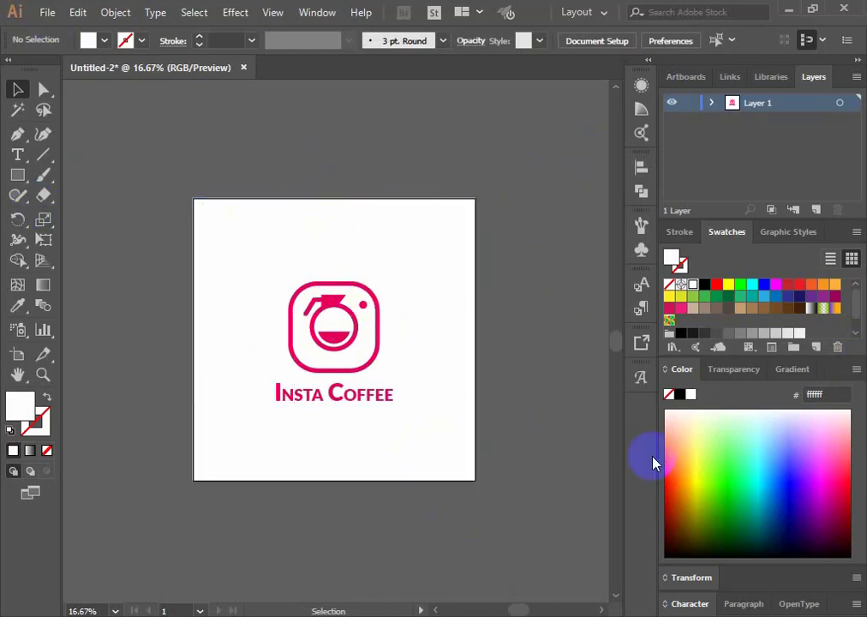
pyautogui.moveTo(187, 156); pyautogui.dragTo(466, 438)
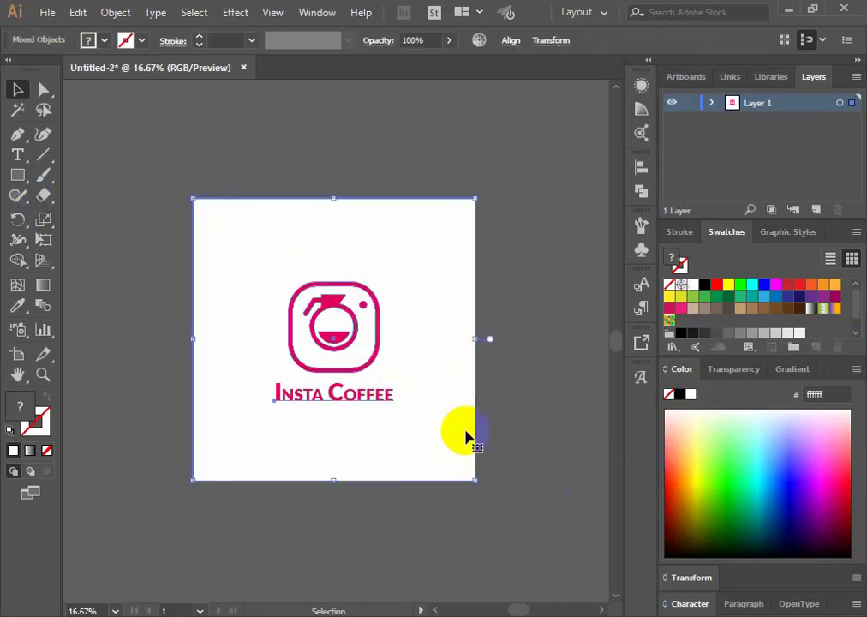
pyautogui.click(644, 175)
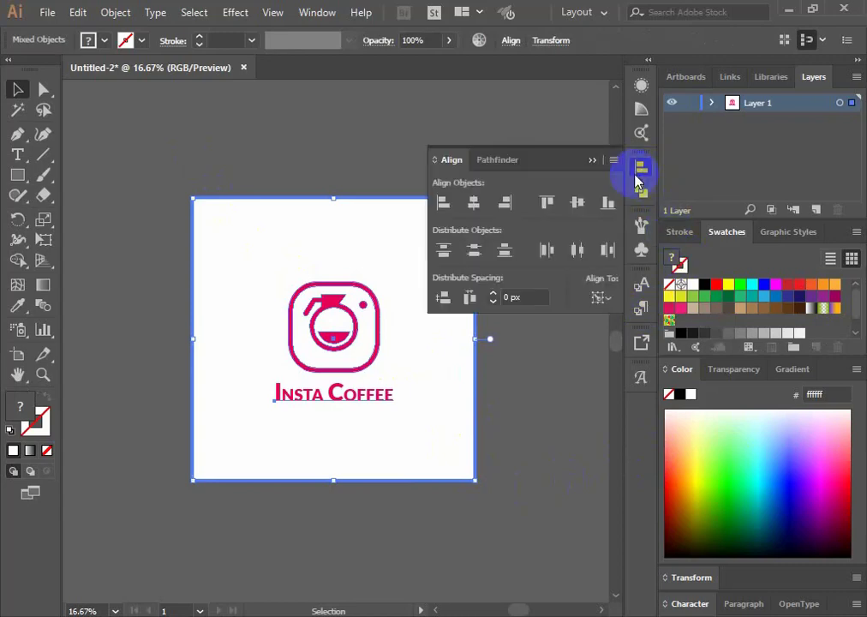
pyautogui.click(588, 204)
pyautogui.click(592, 160)
pyautogui.click(561, 169)
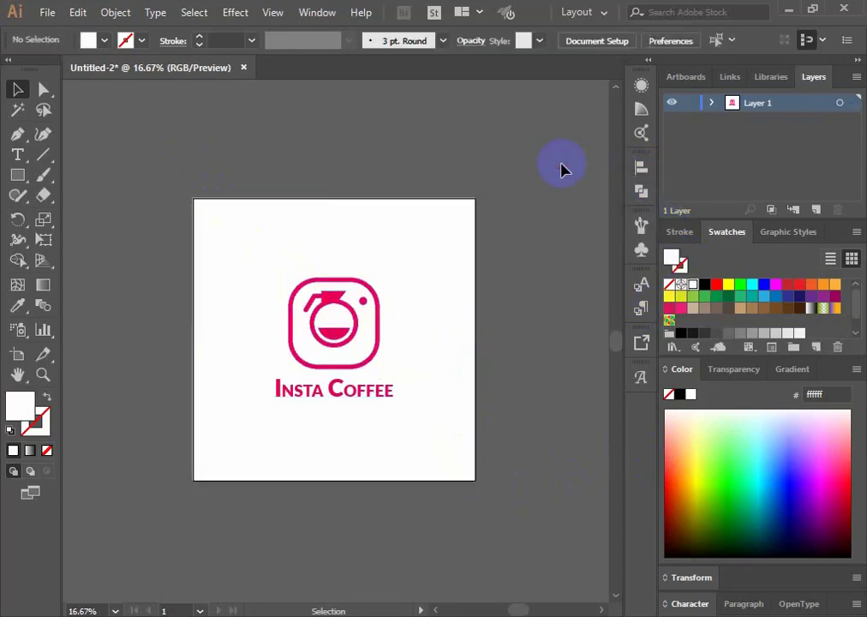